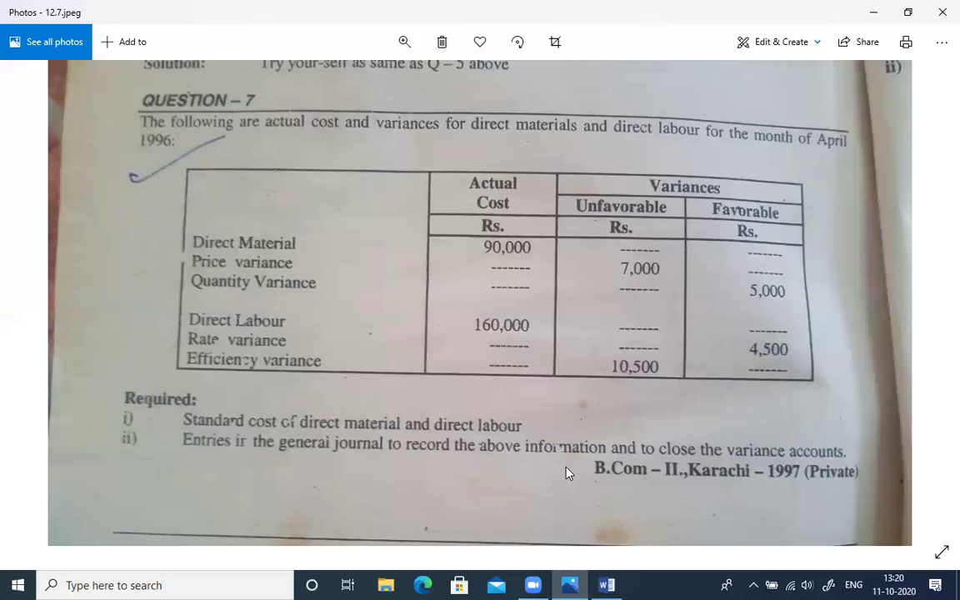
Switch to the STANDARD COSTING document in Word and begin the line under PROBLEM 12.7 with "A)COMPUTATION OF".
key(alt+Tab)
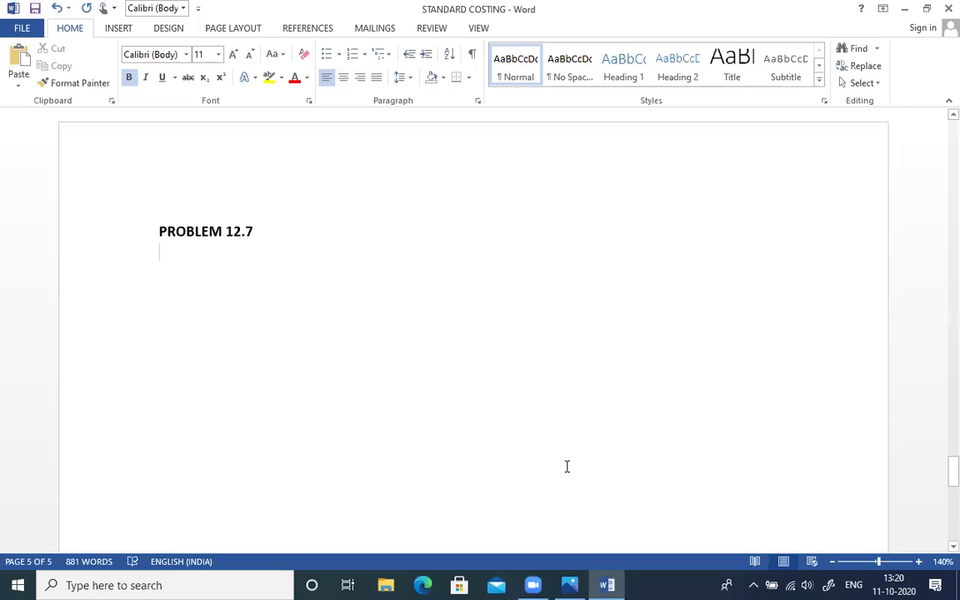
text(COMP)
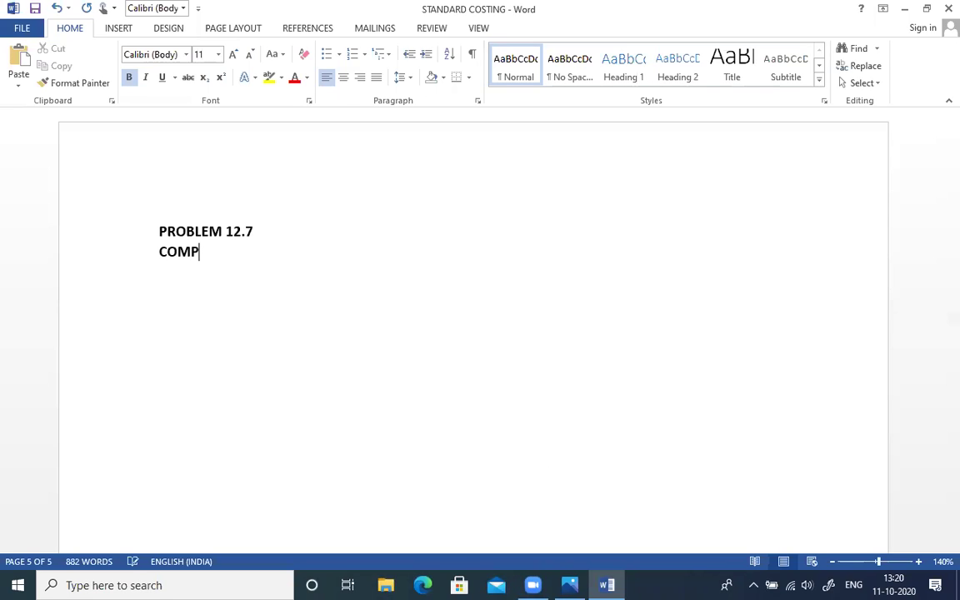
key(BackSpace)
key(BackSpace)
key(BackSpace)
key(BackSpace)
text(A)COMPUTATION OF)
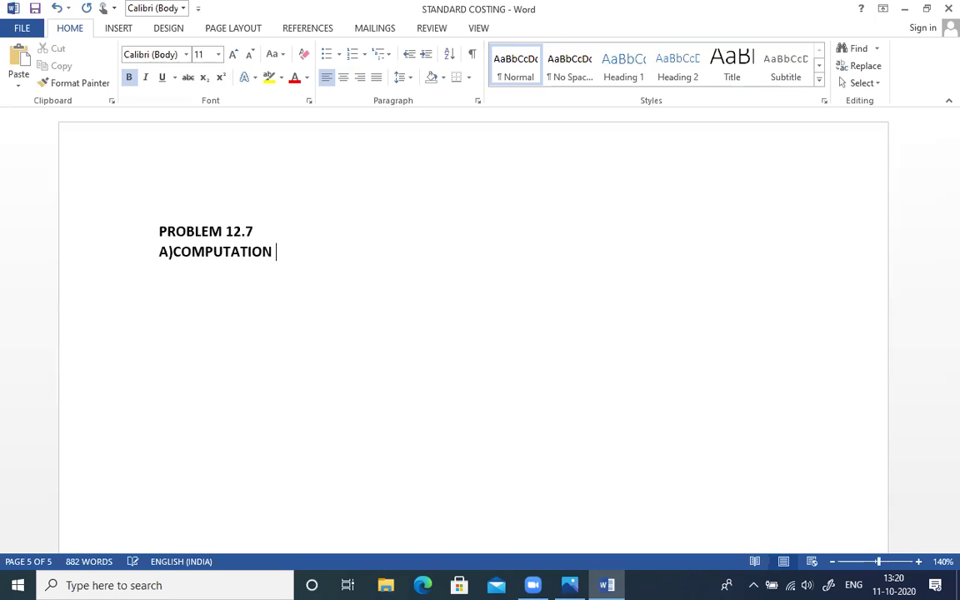
Turn the line into a lettered A) list item by inserting a tab before COMPUTATION.
key(Left)
key(Left)
key(Left)
key(Left)
key(Left)
key(Left)
key(Left)
key(Left)
key(Left)
key(Left)
key(Left)
key(Left)
key(Left)
key(Left)
key(Left)
key(Tab)
Complete the heading of item A) with "STANDARD COST OF MATERIAL".
key(End)
text(STANDA)
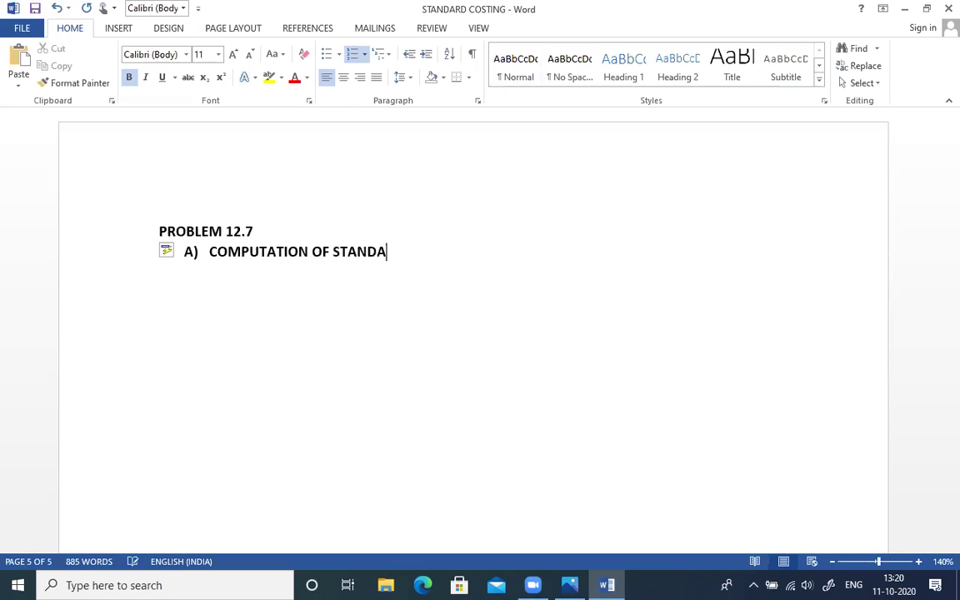
text(RD COST )
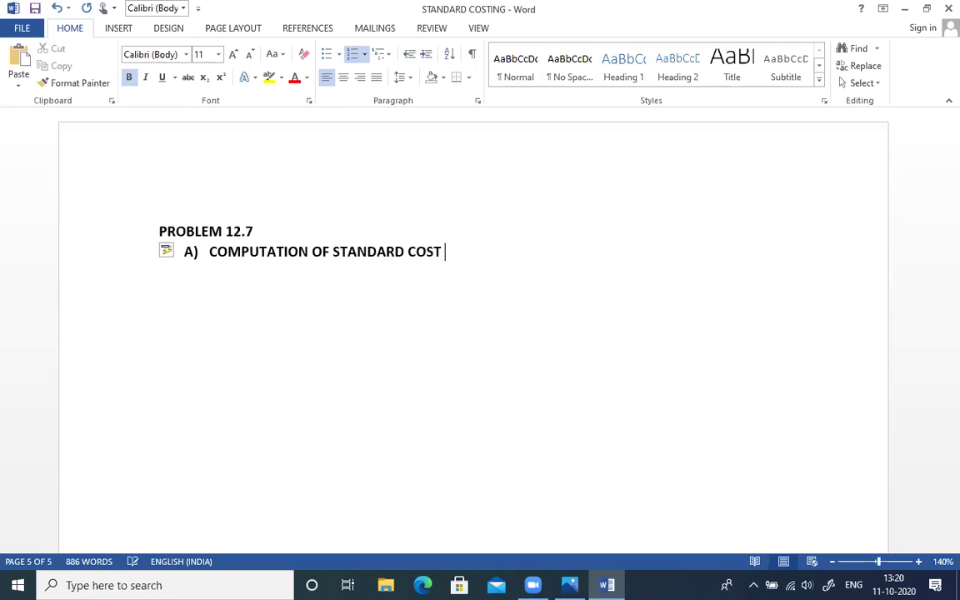
text(OF MATERIAL)
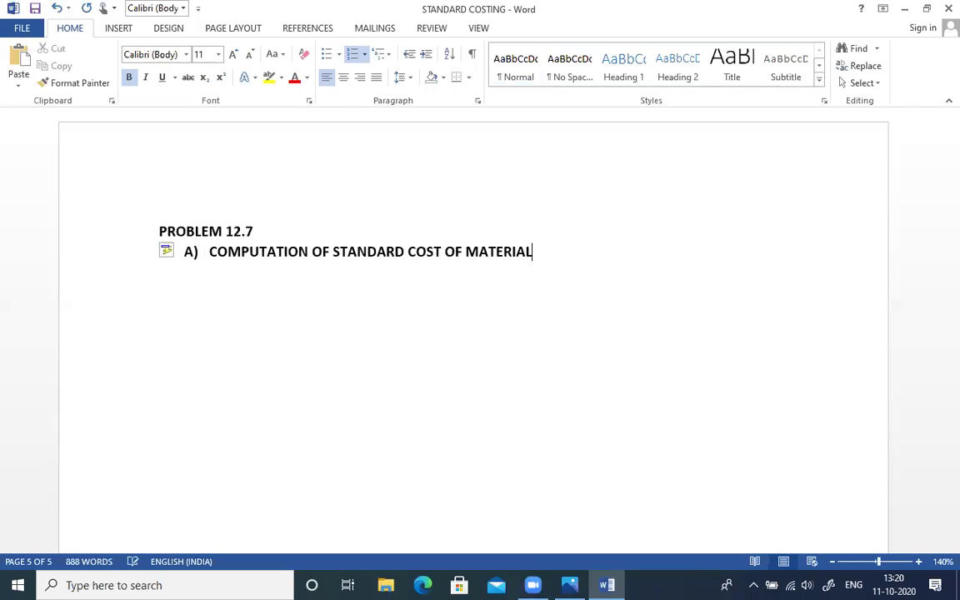
Below the heading, add an unlettered, non-bold line "ACTUAL MATERIAL" with the amount 90,000 in an aligned amount column.
key(Return)
key(BackSpace)
key(ctrl+b)
text(AC)
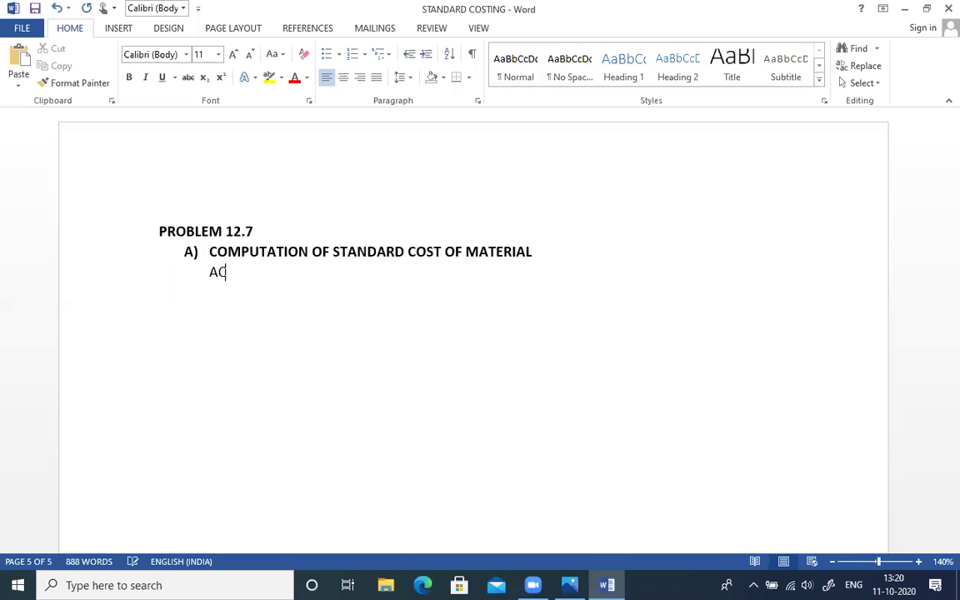
text(TUAL MATERIAL)
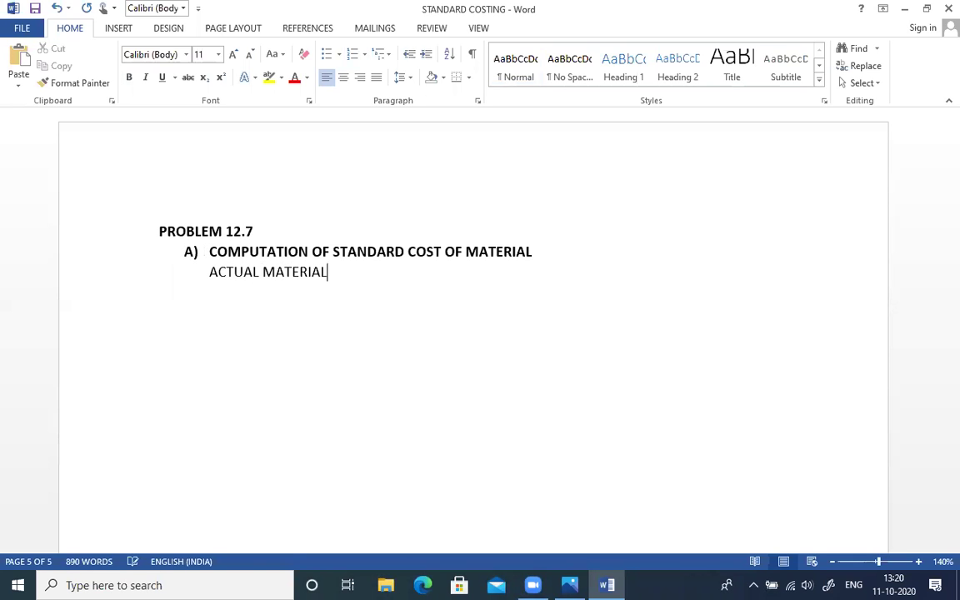
key(alt+Tab)
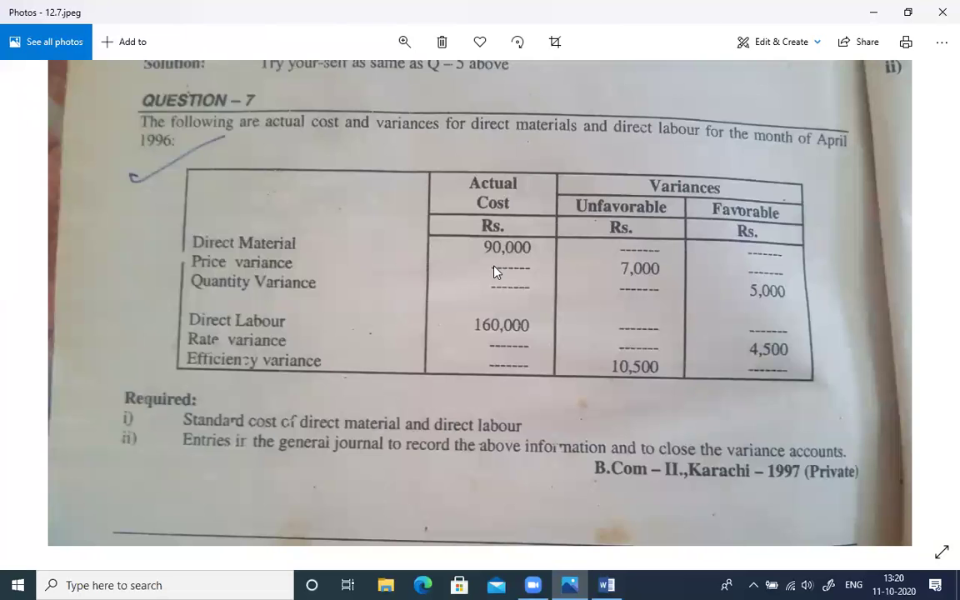
key(alt+Tab)
key(Tab)
key(Tab)
key(Tab)
key(Tab)
text(90,000)
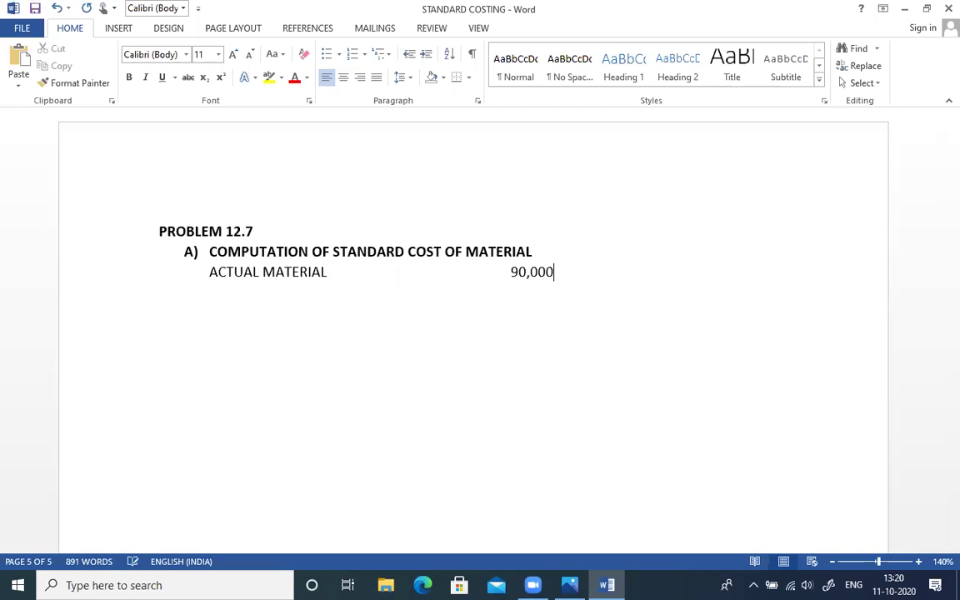
Add the line "ADD: MATERIAL QUANTITY VARIANCE" with the favorable amount 5,000 from the question photo, aligned under 90,000.
key(Return)
text(ADD:)
key(alt+Tab)
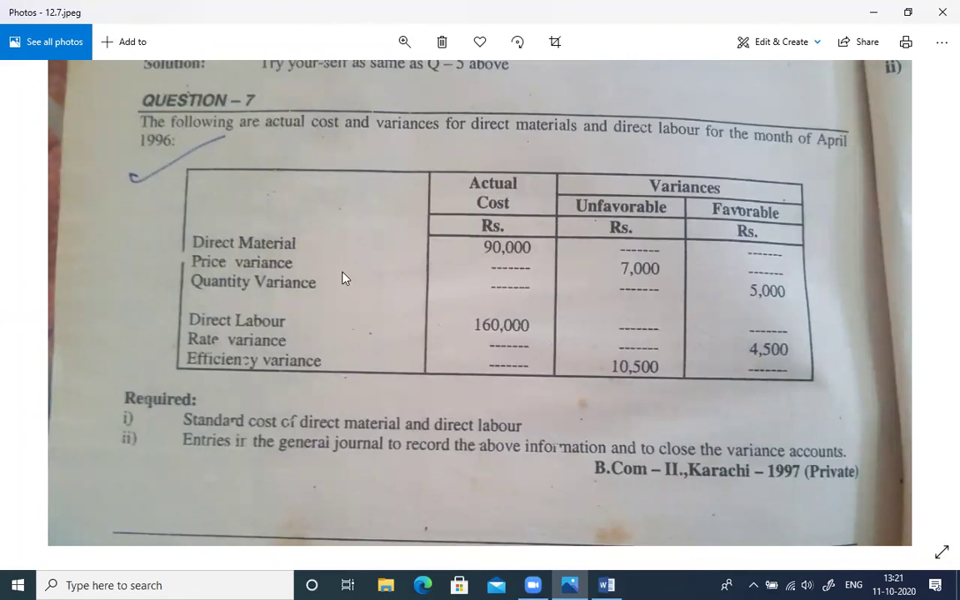
key(alt+Tab)
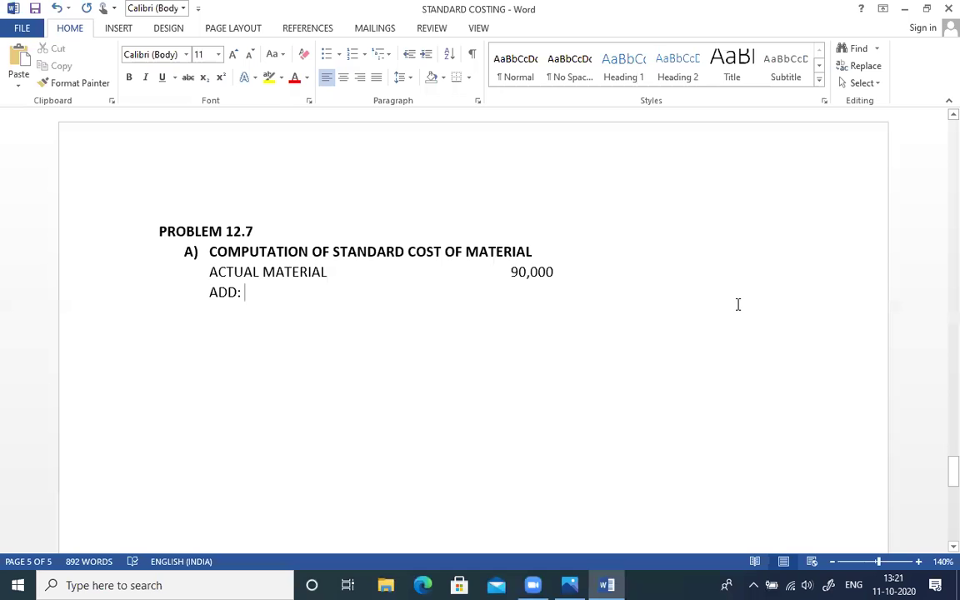
text(MATERIAL)
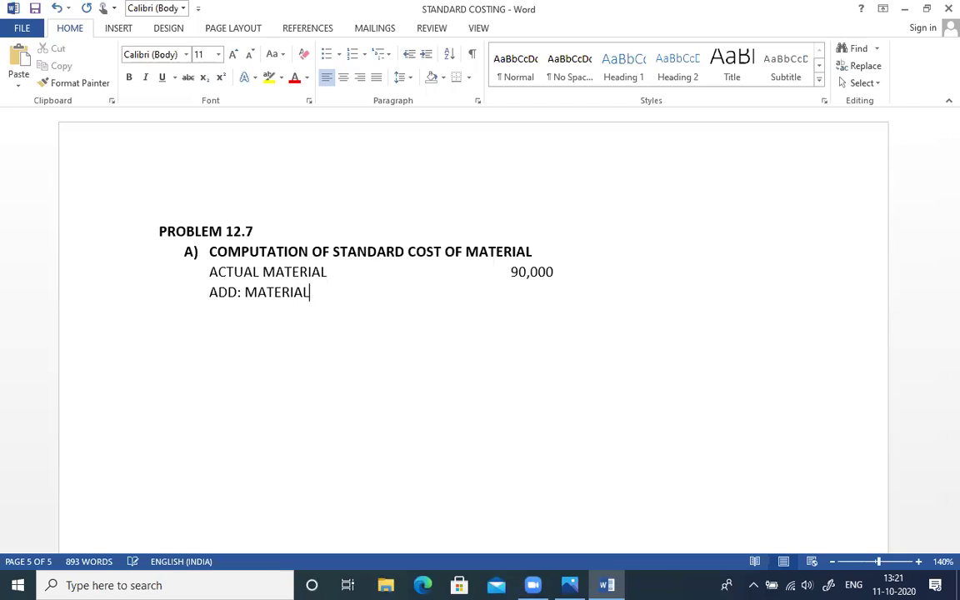
text( QUANTITY VARIANCE)
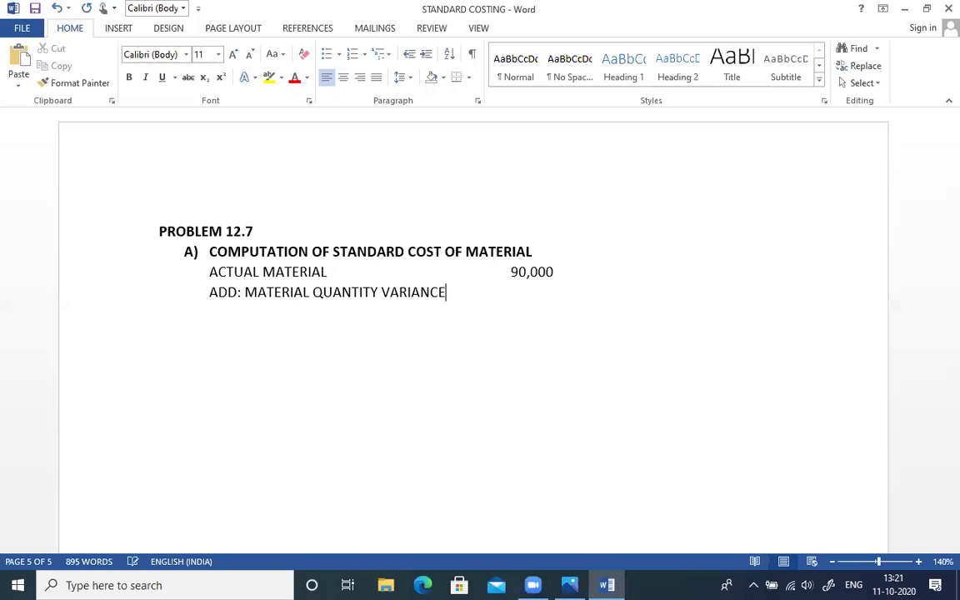
key(Tab)
key(Tab)
key(alt+Tab)
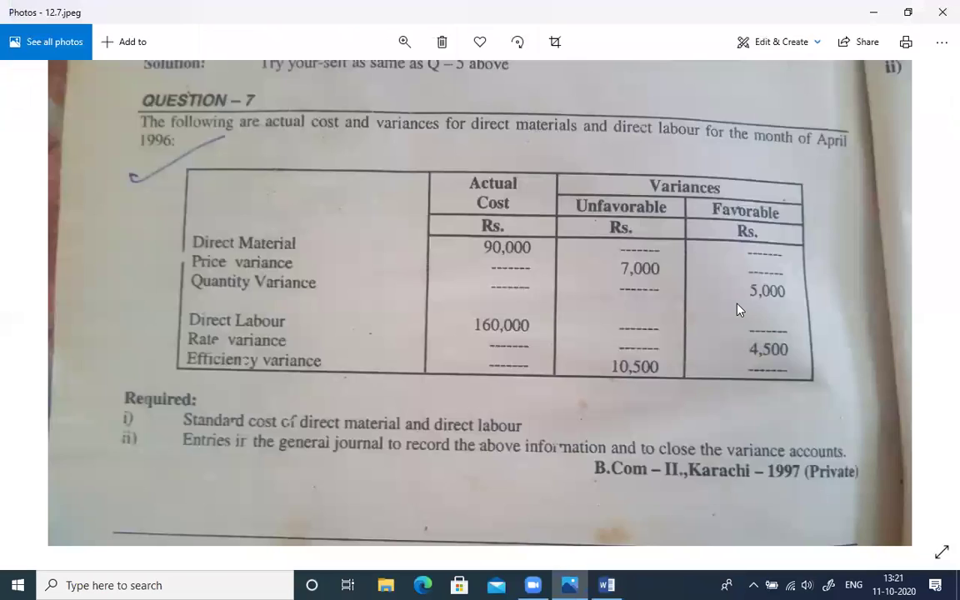
key(alt+Tab)
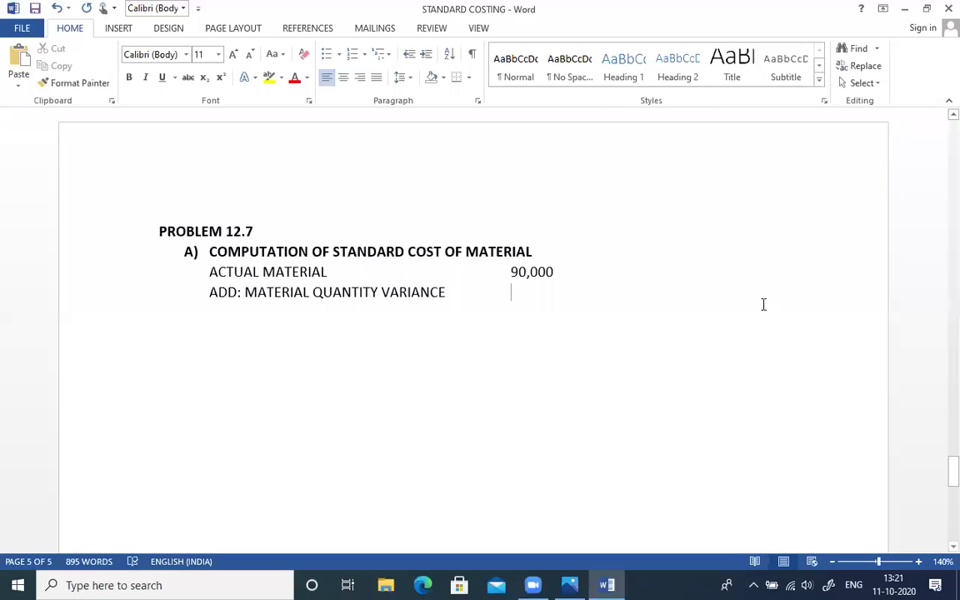
text(5,000)
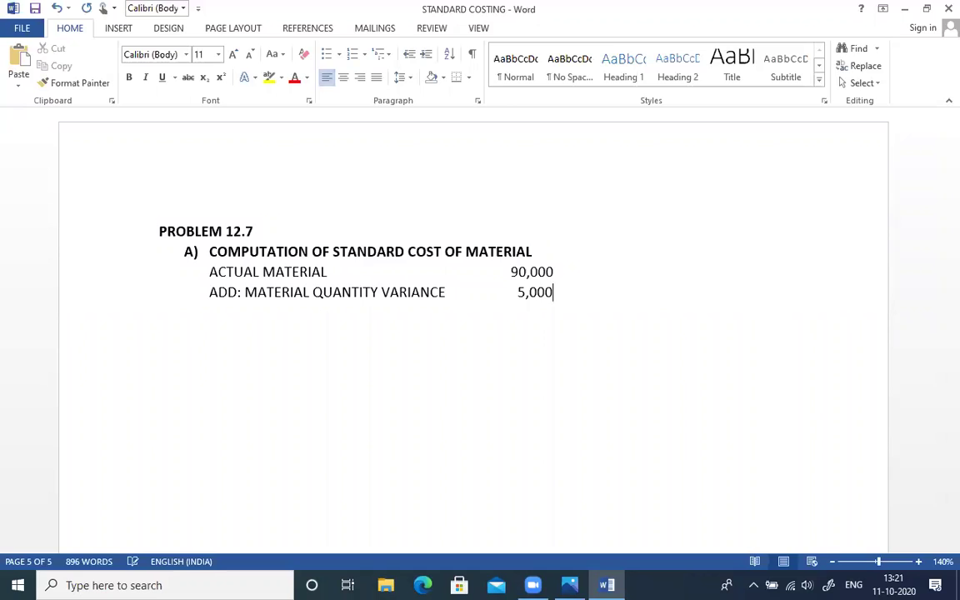
Underline the 5,000 amount of the quantity variance with a single line.
drag(552, 292, 517, 293)
key(ctrl+u)
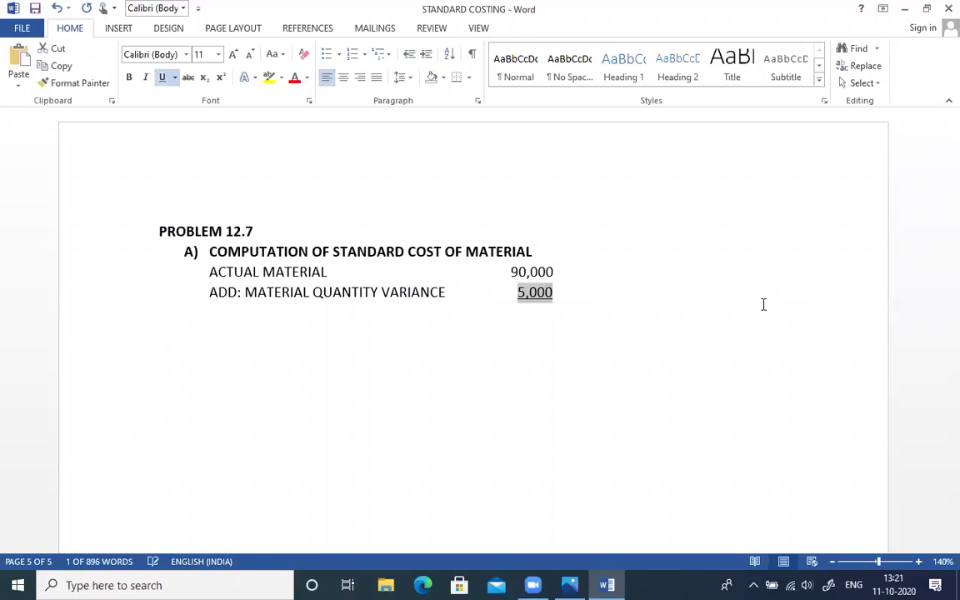
click(763, 304)
Enter the subtotal 95,000 on a new line, aligned under the amounts.
key(Return)
key(Tab)
key(Tab)
key(Tab)
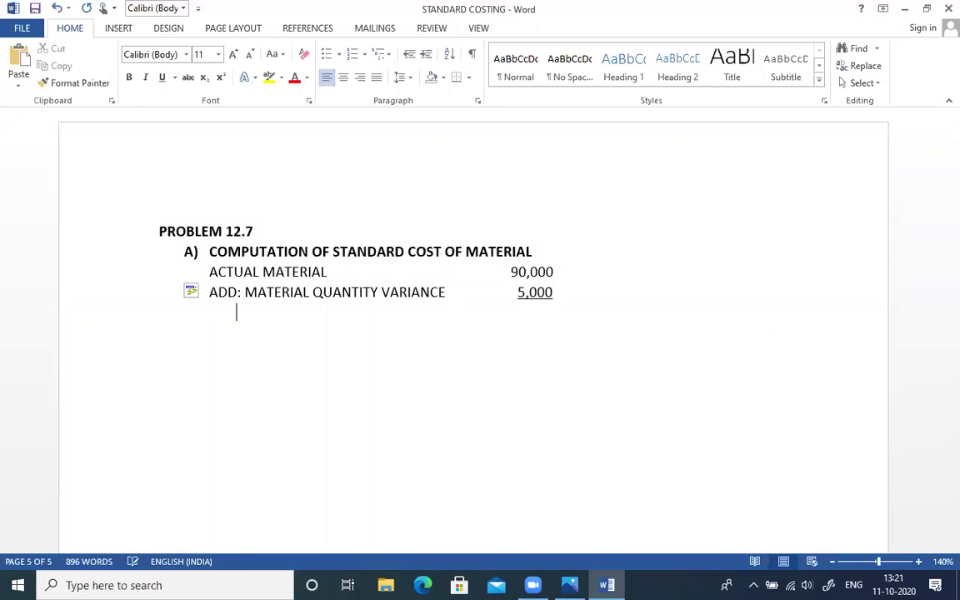
key(Tab)
key(Tab)
key(Tab)
key(Tab)
text(95,000)
key(Return)
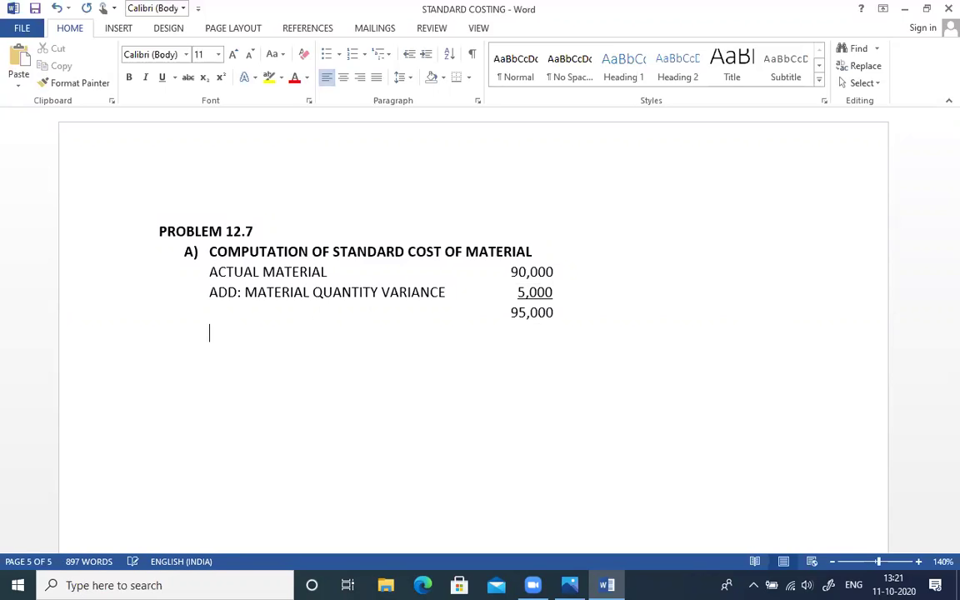
Add the line "LESS: MATERIAL PRICE VARIANCE" with the amount (7,000), checking the variance in the question photo.
text(LESS:)
key(alt+Tab)
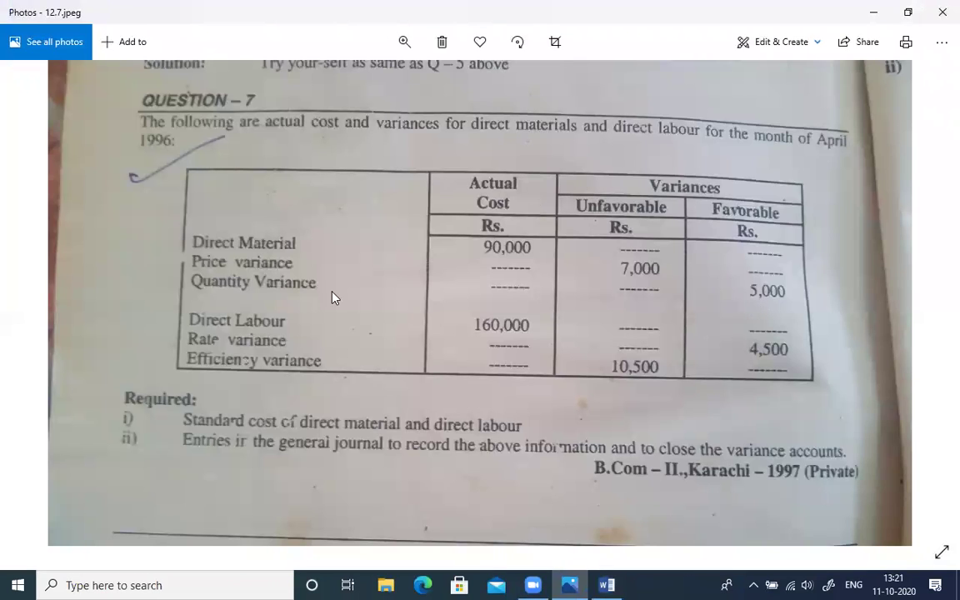
key(alt+Tab)
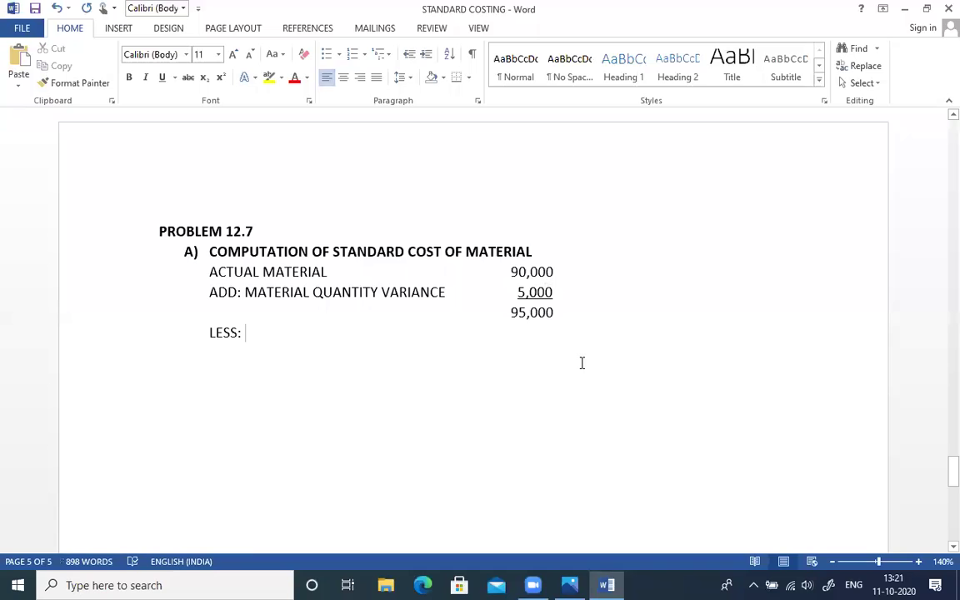
text(MATERI)
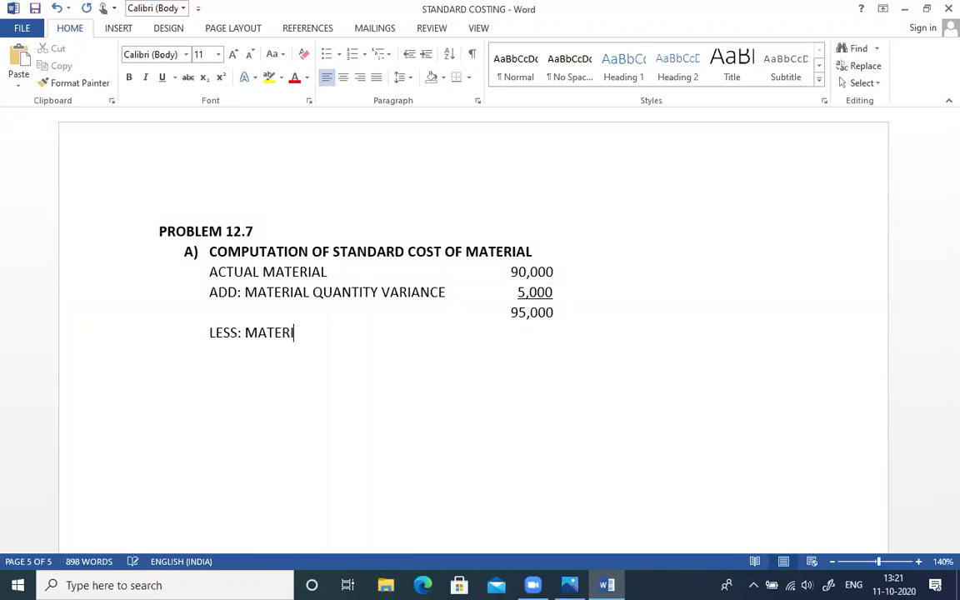
text(AL PRICE VAR)
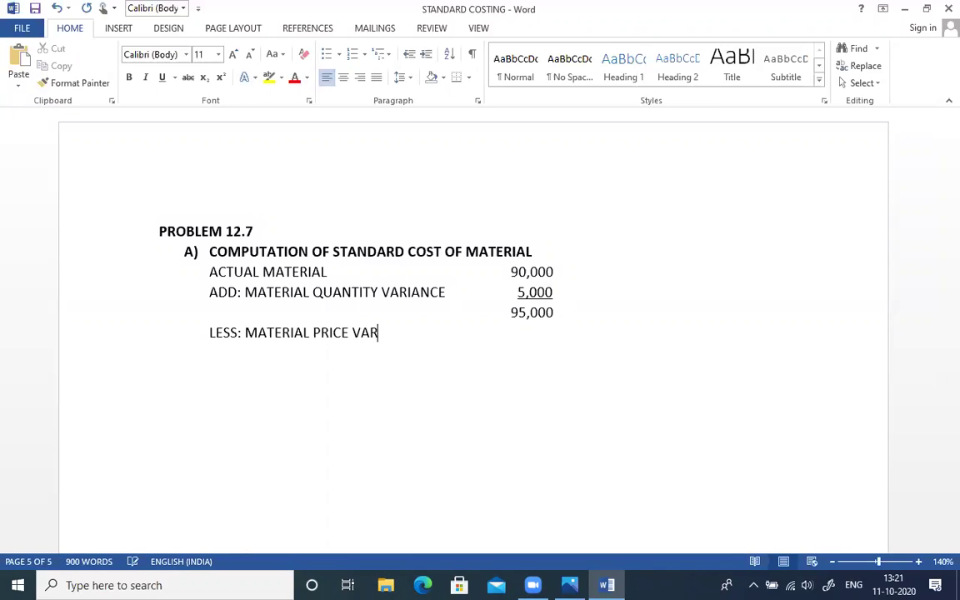
text(IANCE)
key(Tab)
key(Tab)
text((7,000))
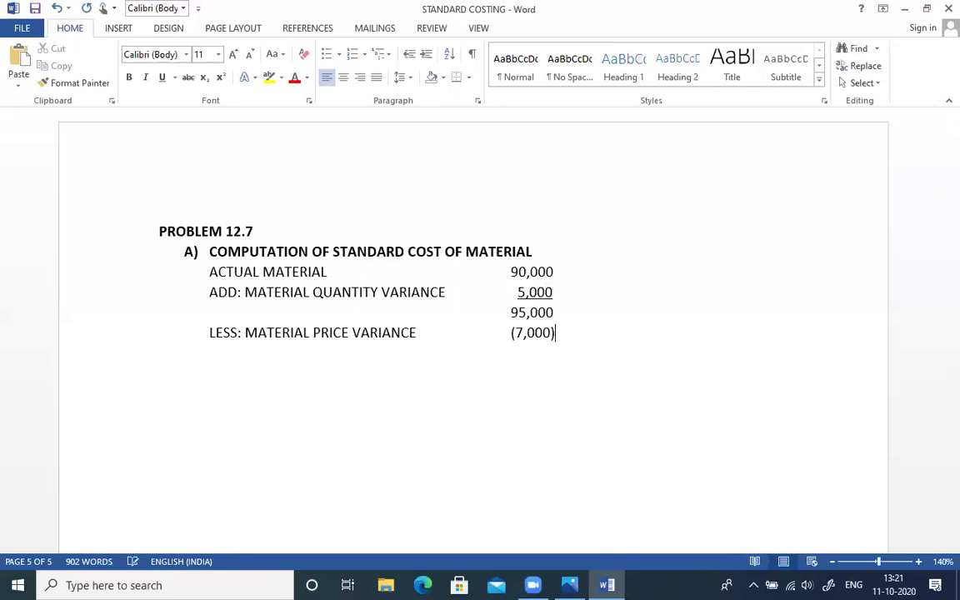
Underline the (7,000) amount of the price variance with a single line.
key(shift+Left)
key(shift+Left)
key(shift+Left)
key(shift+Left)
key(shift+Left)
key(shift+Left)
key(shift+Left)
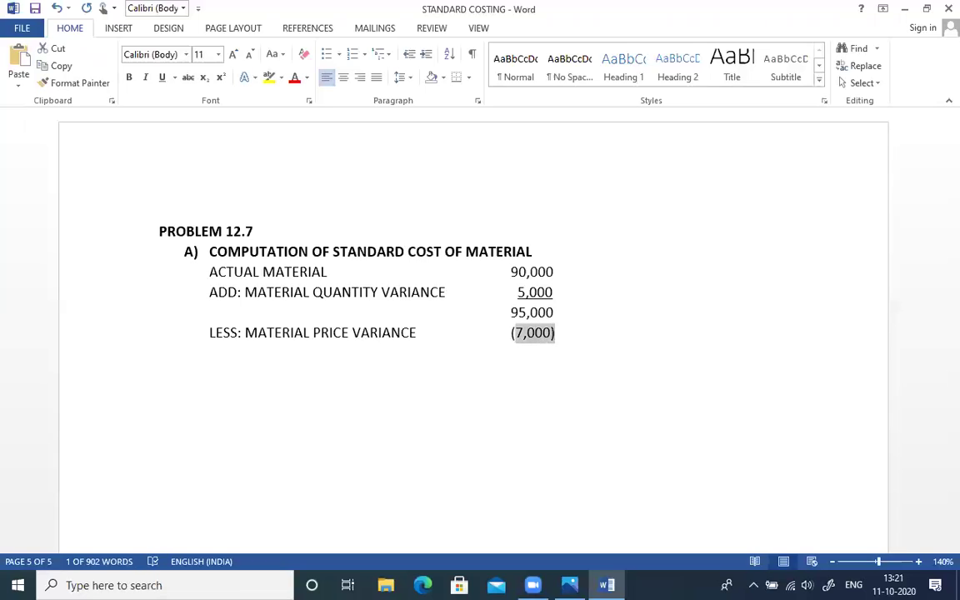
key(ctrl+u)
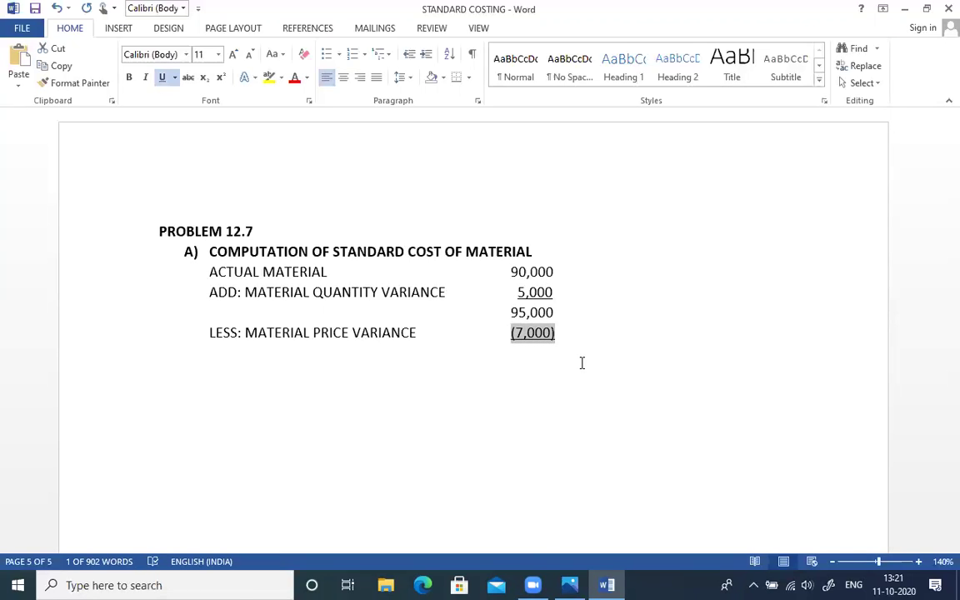
key(End)
Add the result line "STANDARD COST OF MATERIAL" with the amount 88,000 in the amount column.
key(Return)
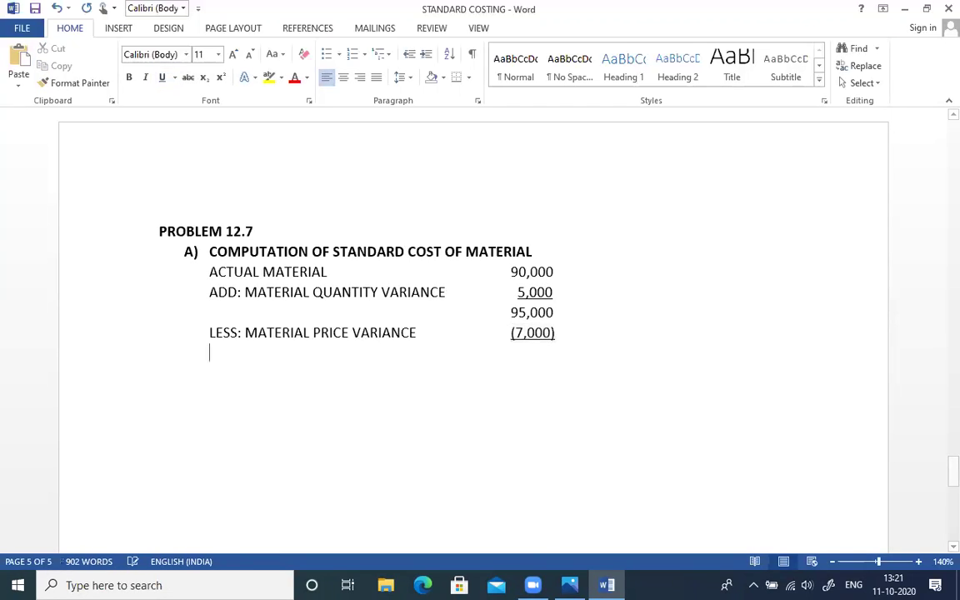
text(STANDAR)
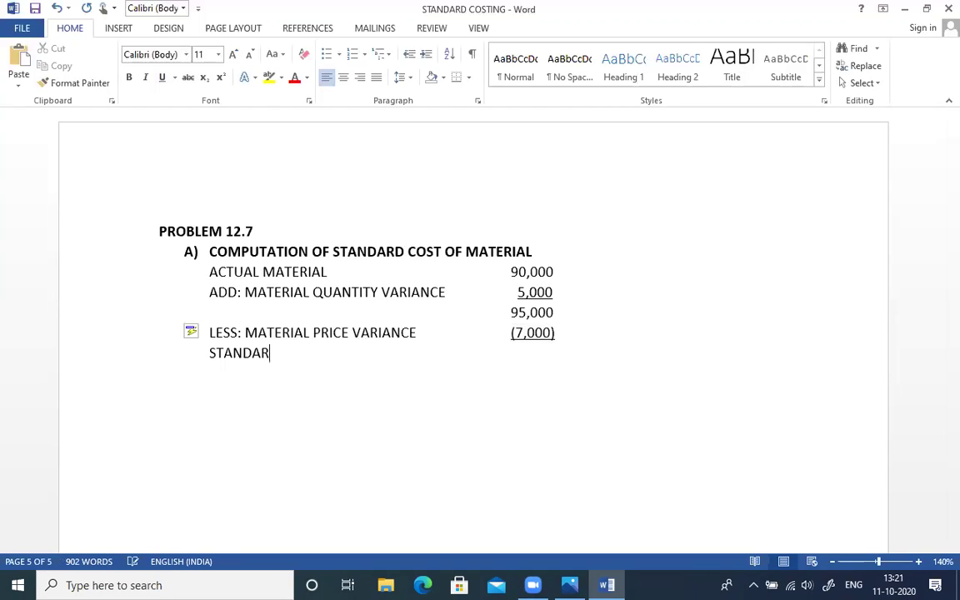
text(D COST OF MAT)
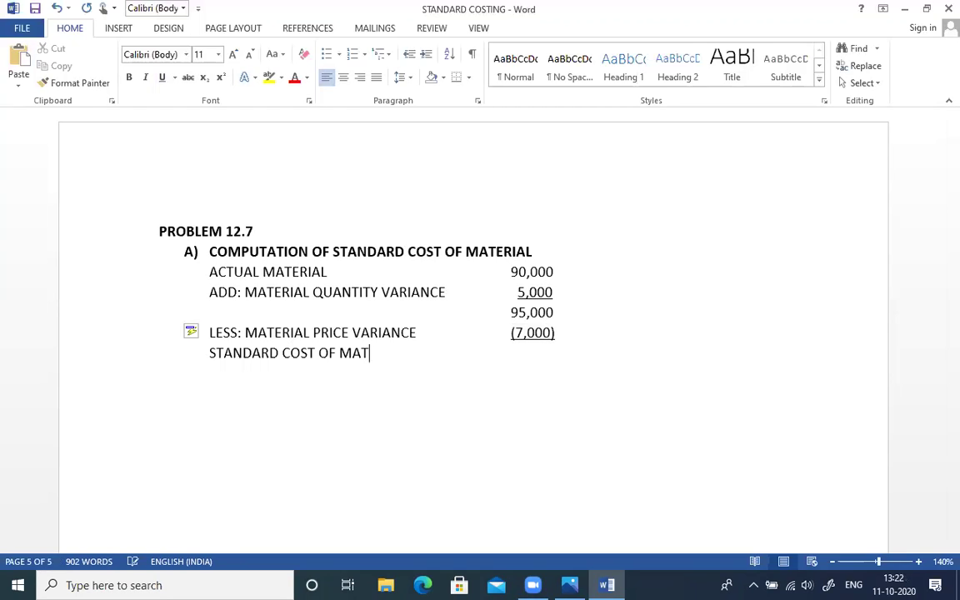
text(ERIAL)
key(Tab)
key(Tab)
key(BackSpace)
text(88,000)
Apply a double underline to the 88,000 total and start a new line below it.
drag(554, 353, 510, 354)
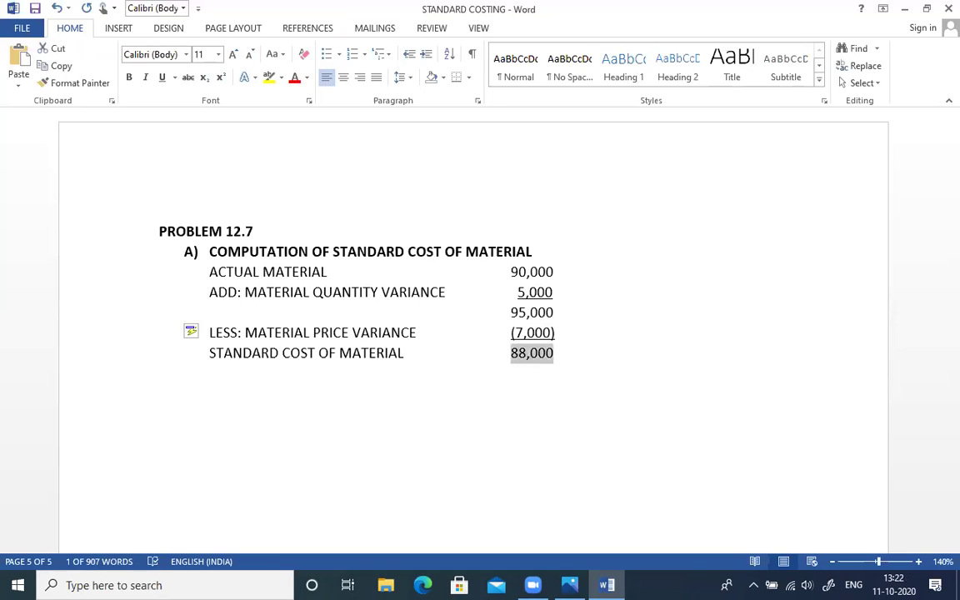
click(175, 78)
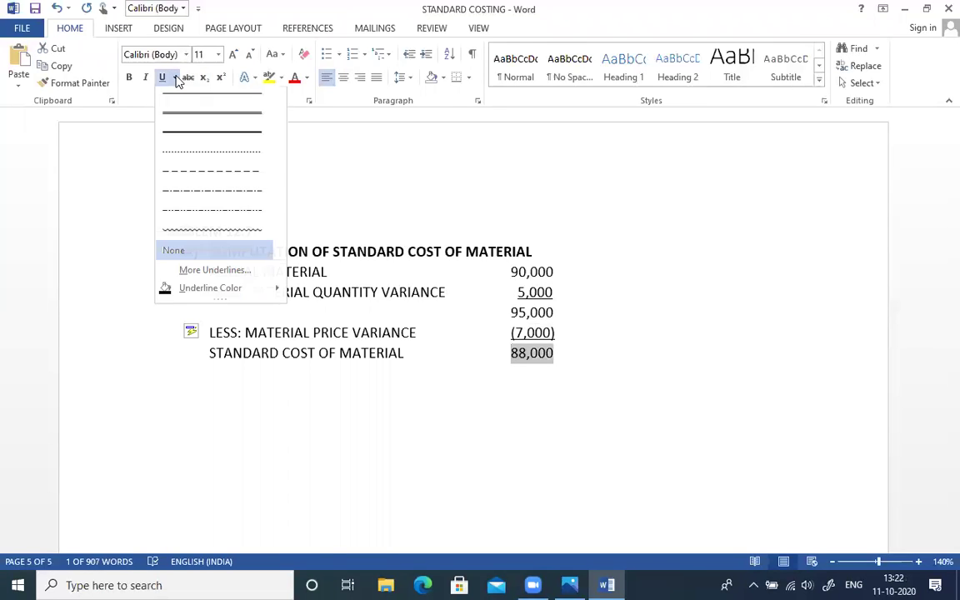
click(180, 120)
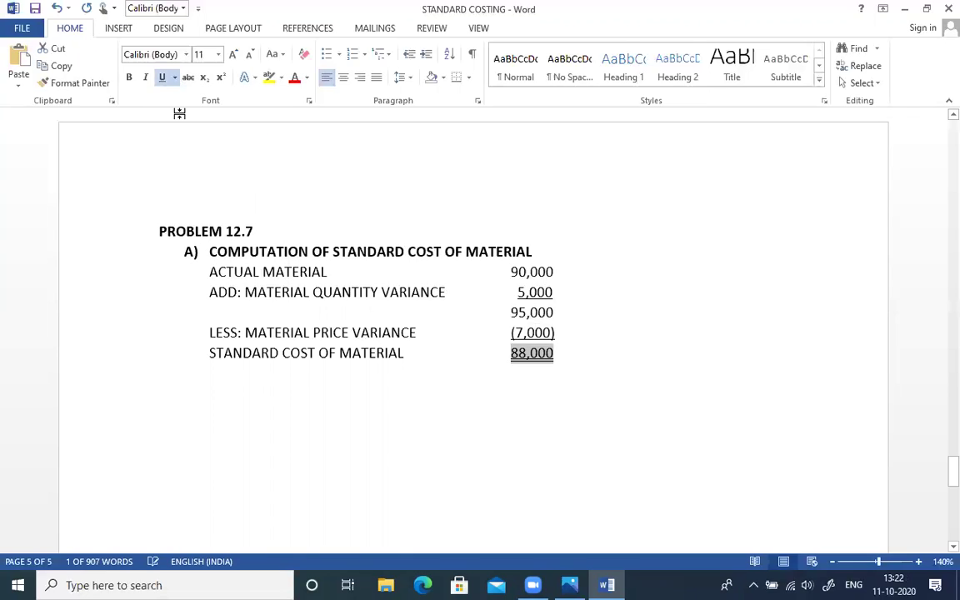
key(End)
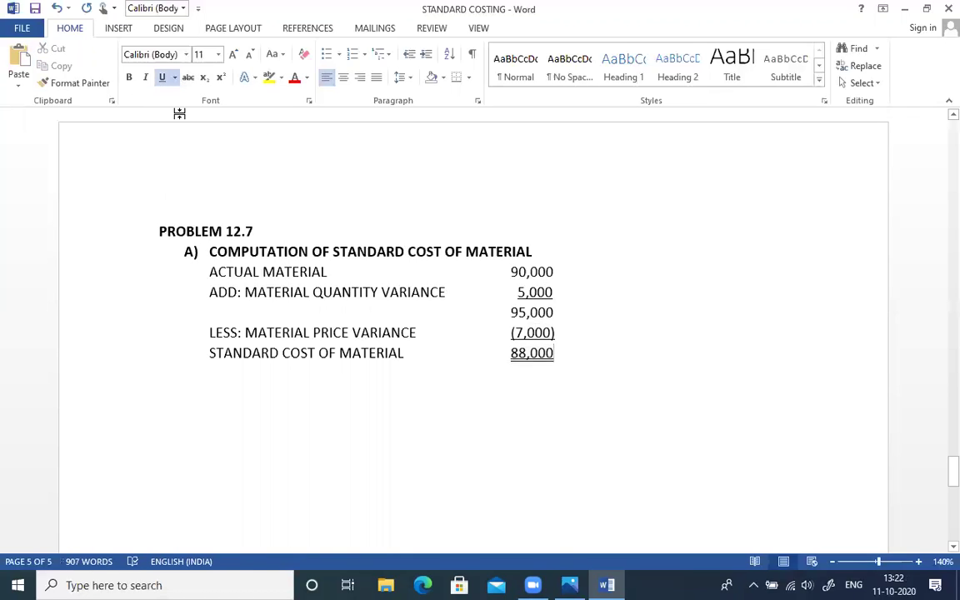
key(Return)
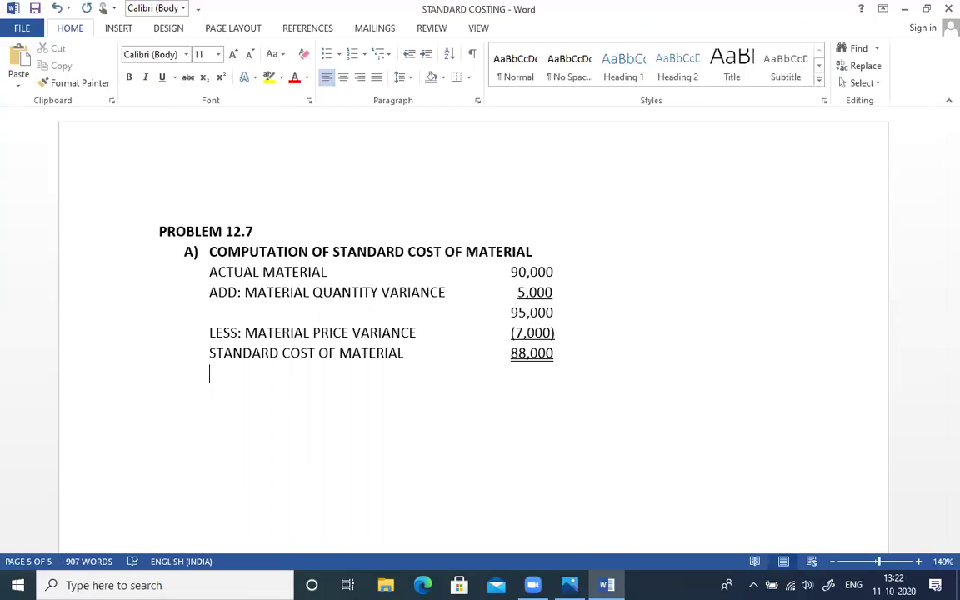
Add the bold heading "COMPUTATION OF STANDARD COST OF LABOR" below the material computation, leaving a blank line between them.
key(Return)
key(ctrl+b)
text(COMPUA)
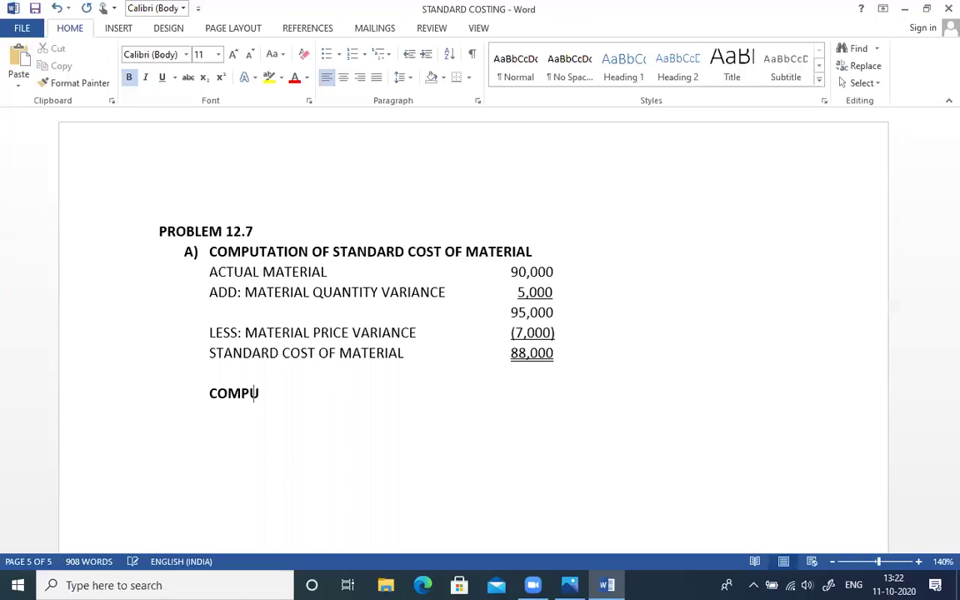
key(BackSpace)
text(TATION OF)
text( SYTA)
key(BackSpace)
key(BackSpace)
key(BackSpace)
text(TANDARD COST)
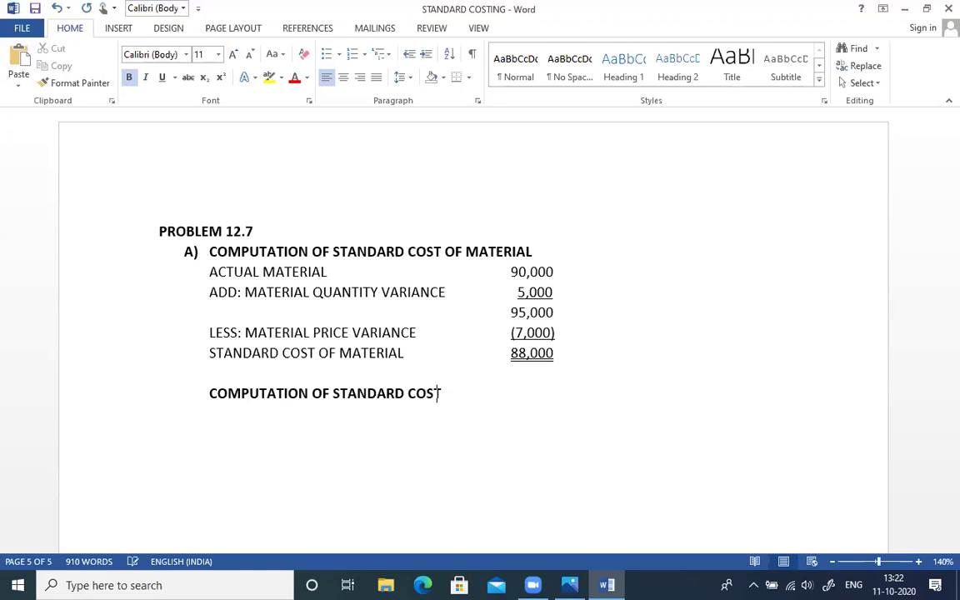
text( OF LABOR)
key(BackSpace)
text(OR)
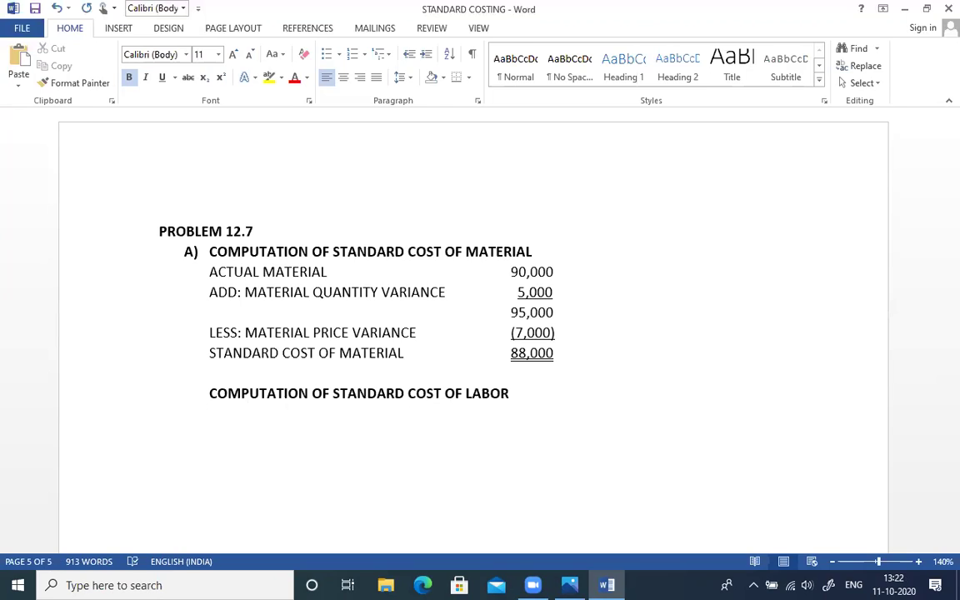
Add the non-bold line "ACTUAL LABOR" with the amount 160,000, taking the direct labour cost from the question photo.
key(ctrl+b)
text(ACTUAL)
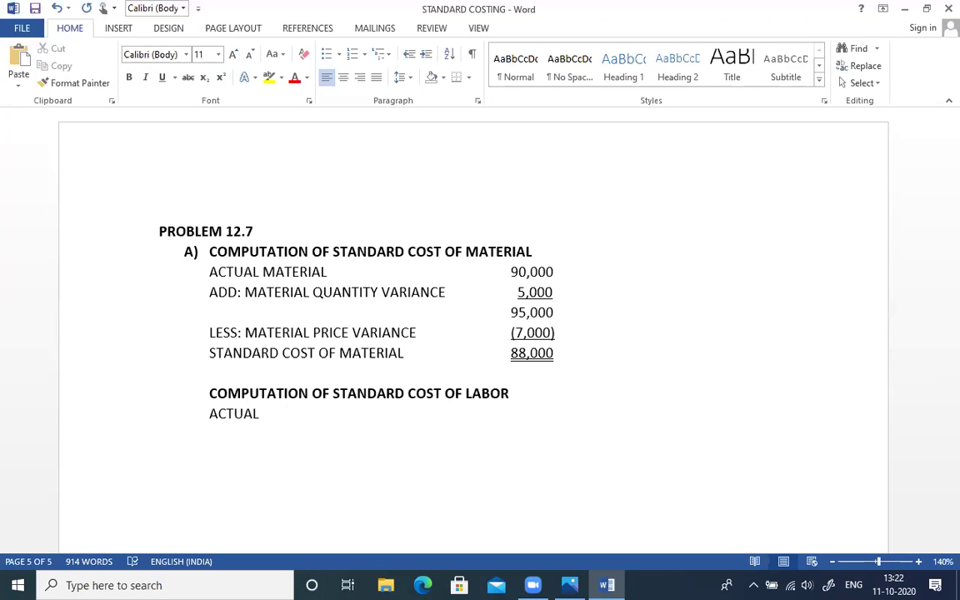
key(alt+Tab)
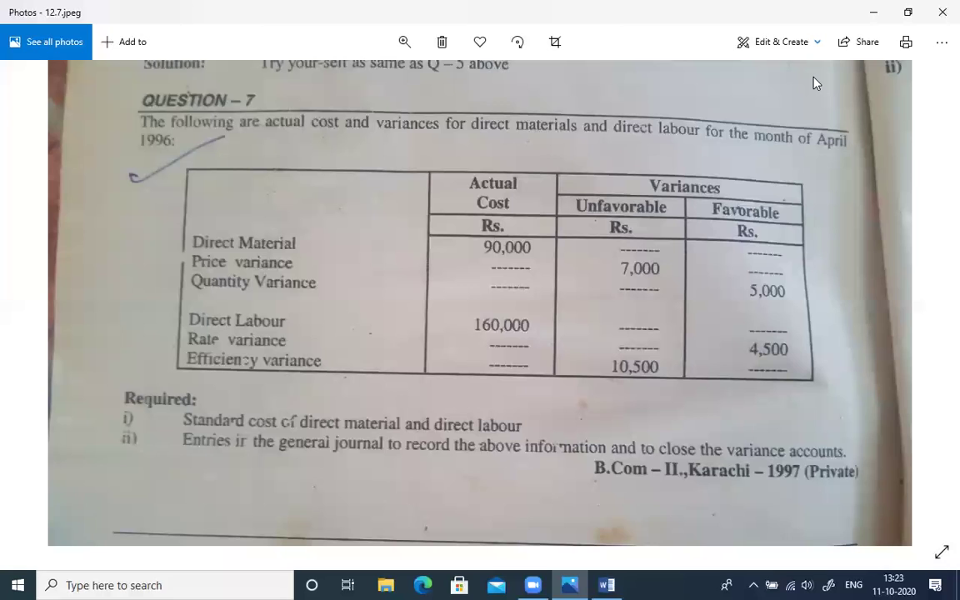
key(alt+Tab)
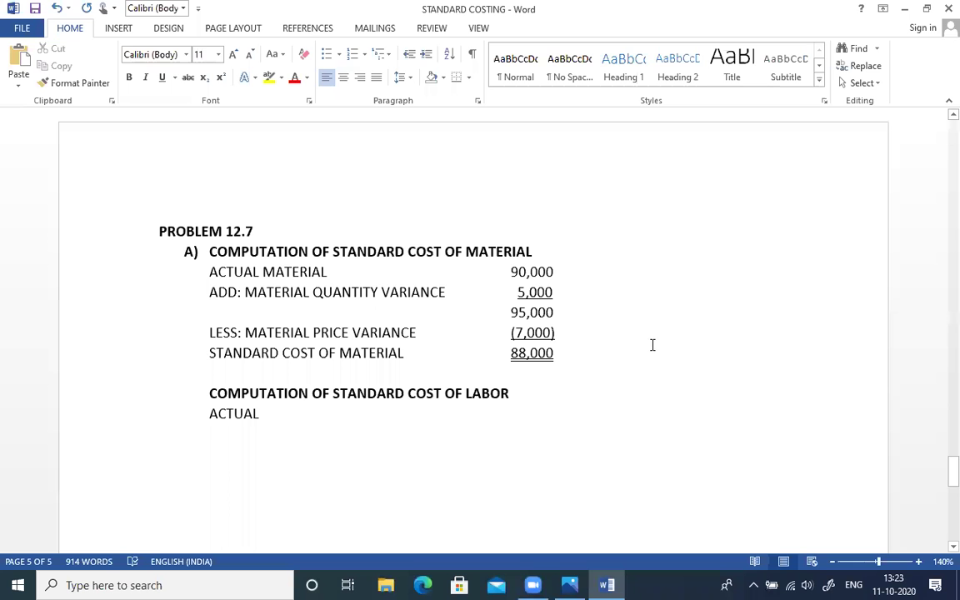
key(alt+Tab)
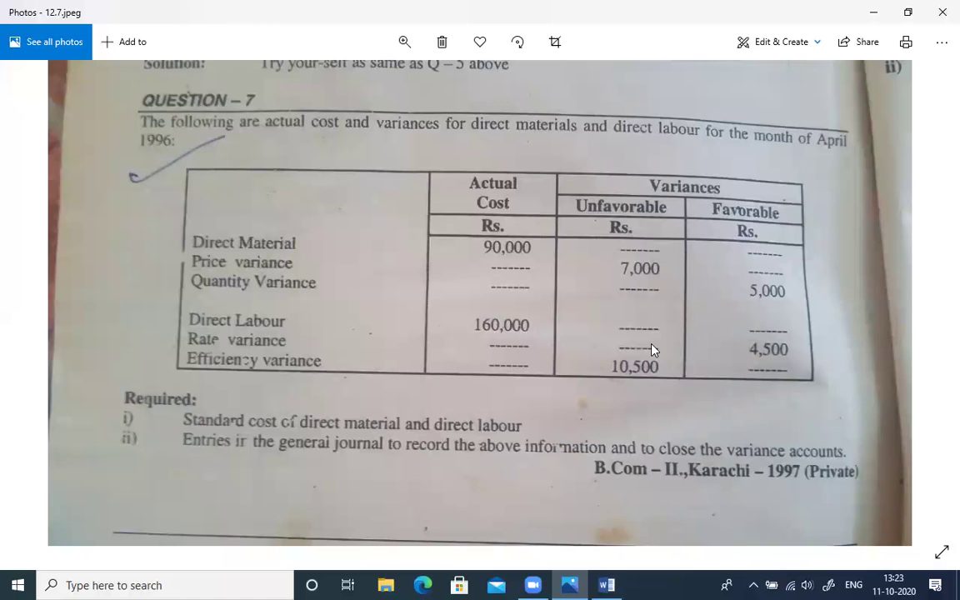
key(alt+Tab)
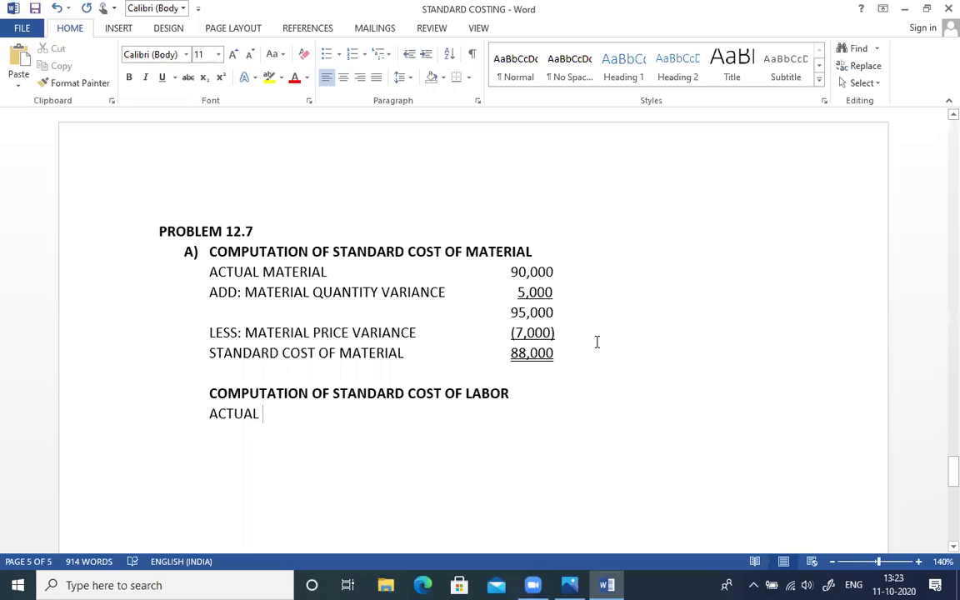
text(LABOR)
key(Tab)
key(Tab)
key(Tab)
key(Tab)
key(alt+Tab)
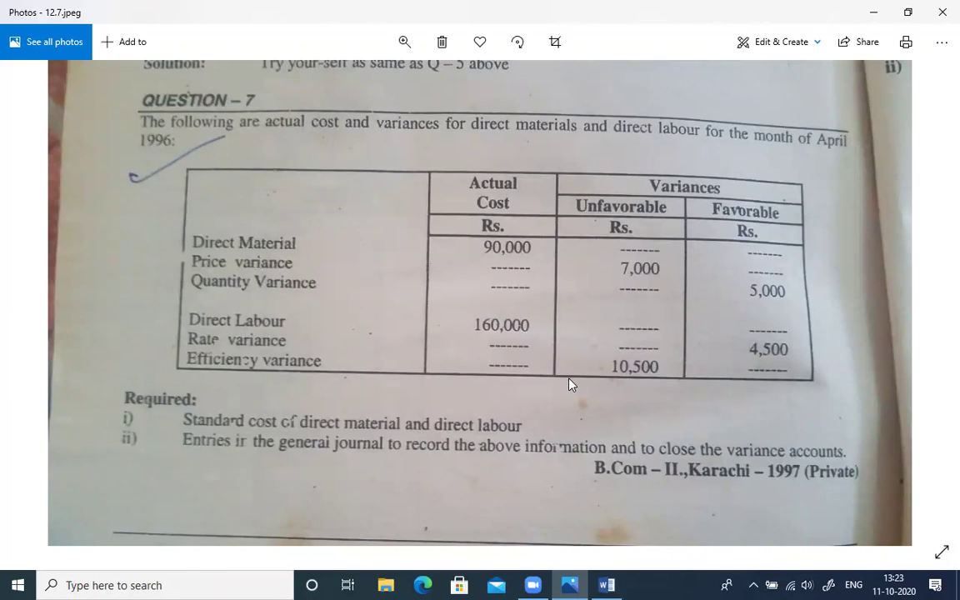
key(alt+Tab)
text(60,000)
key(Return)
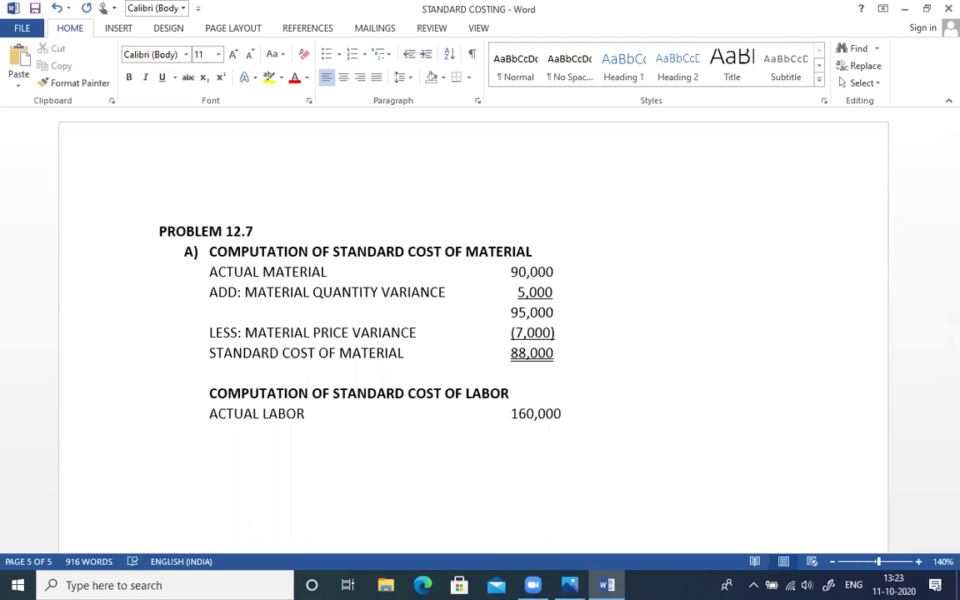
Add the line "ADD: LABOR RATE VARIANCE" with the amount 4,500, checking the favorable variance in the question photo.
text(ADD:)
click(569, 585)
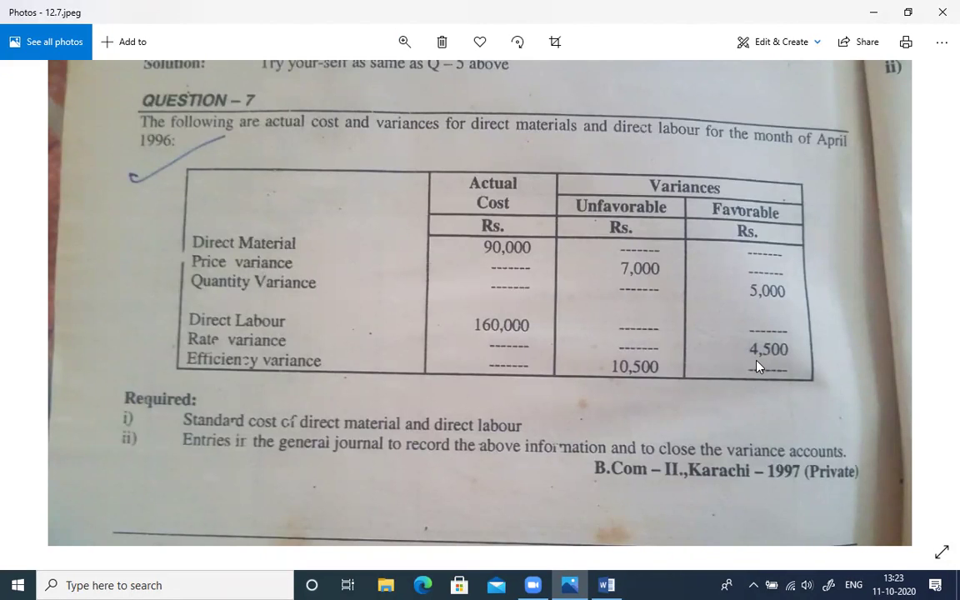
key(alt+Tab)
text(LA)
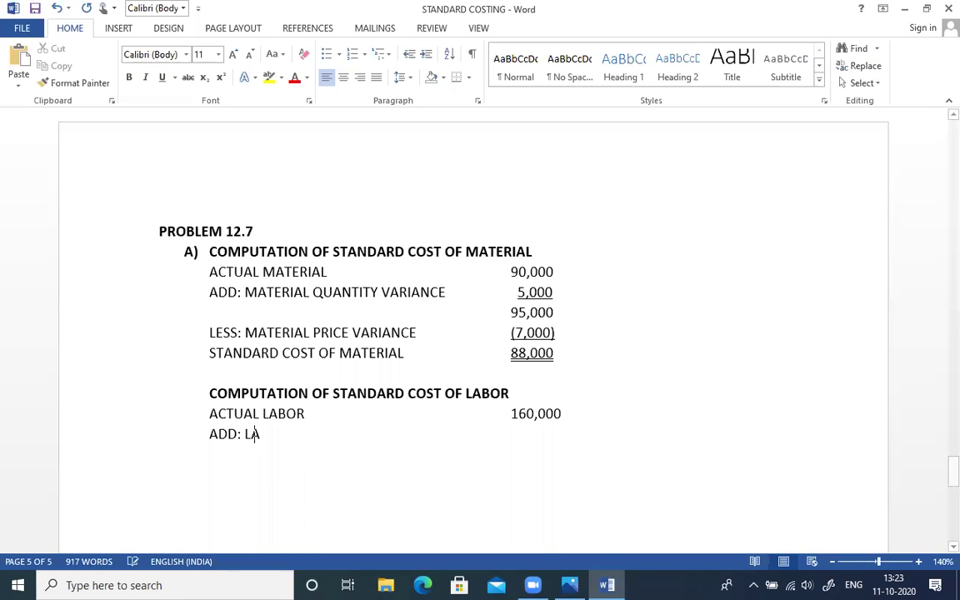
text(BOR RATE VARIANCE)
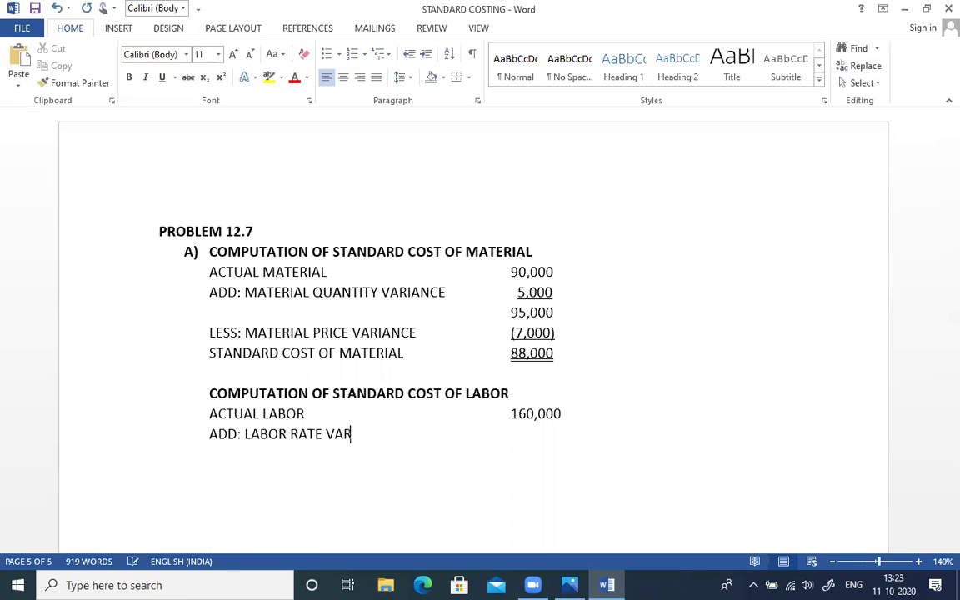
key(Tab)
text(4,500)
Underline the 4,500 amount of the labor rate variance with a single line.
key(shift+Left)
key(shift+Left)
key(shift+Left)
key(shift+Left)
key(shift+Left)
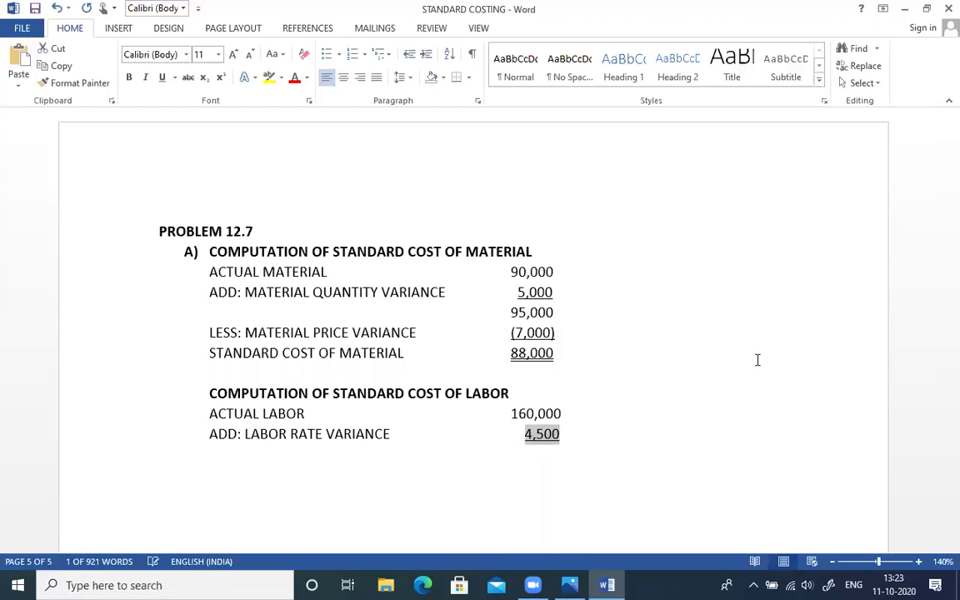
key(ctrl+u)
key(End)
Enter the subtotal 164,500 in the amount column on a new line below the labor rate variance.
key(Return)
key(Tab)
key(Tab)
key(Tab)
key(Tab)
key(Tab)
key(Tab)
text(164,)
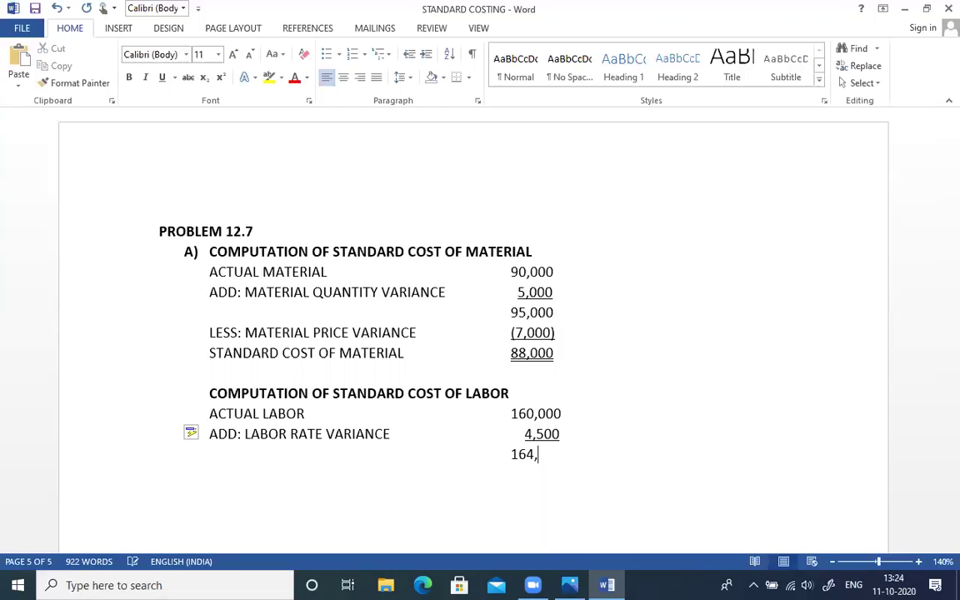
text(500)
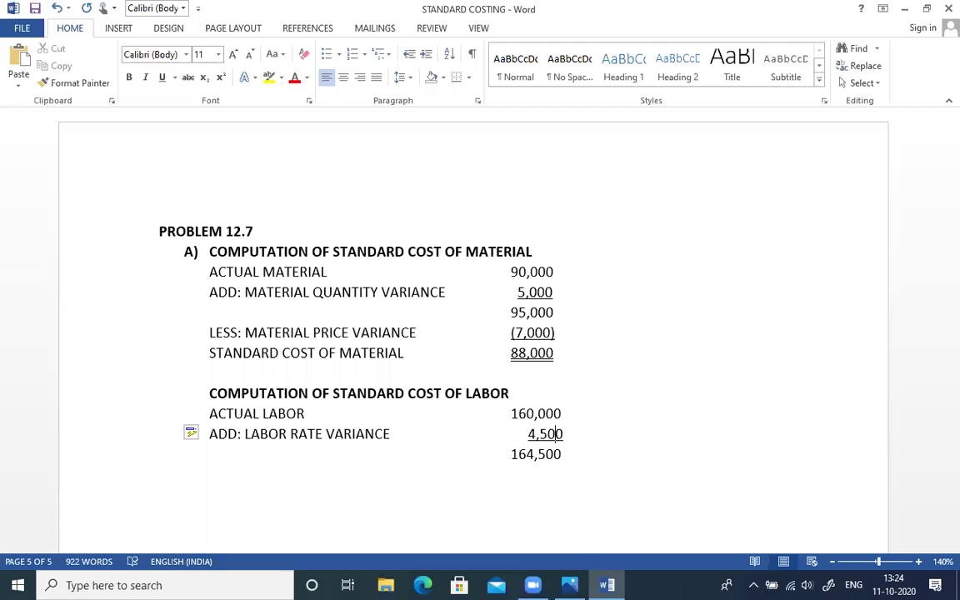
Remove the extra space before the 4,500 amount and return to the subtotal line.
click(528, 434)
key(BackSpace)
key(Down)
Add the label "LESS: LABOR EFFICIENCY VARIANCE" on a new line below the subtotal, checking the variance in the question photo.
key(Return)
text(LESS:)
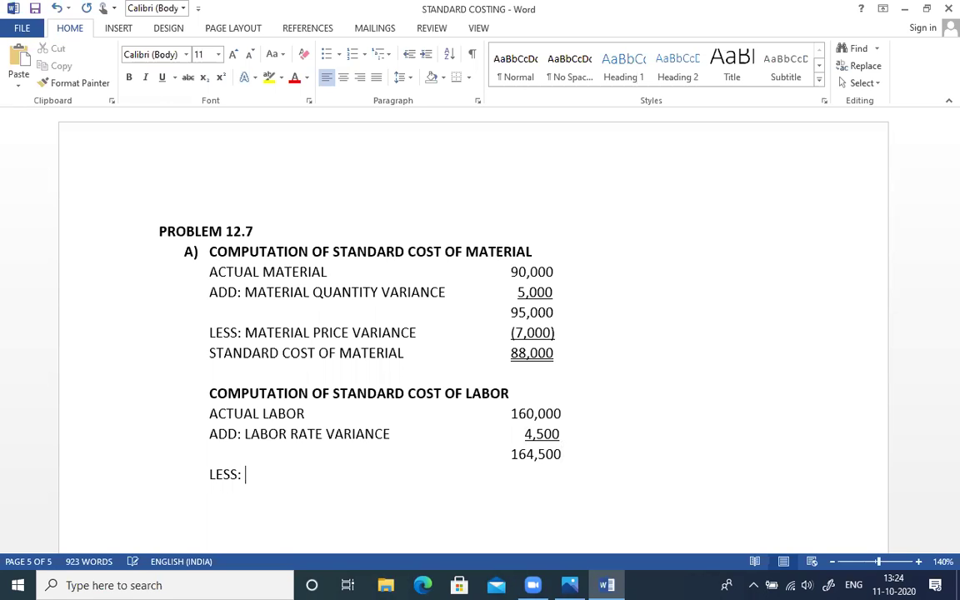
key(alt+Tab)
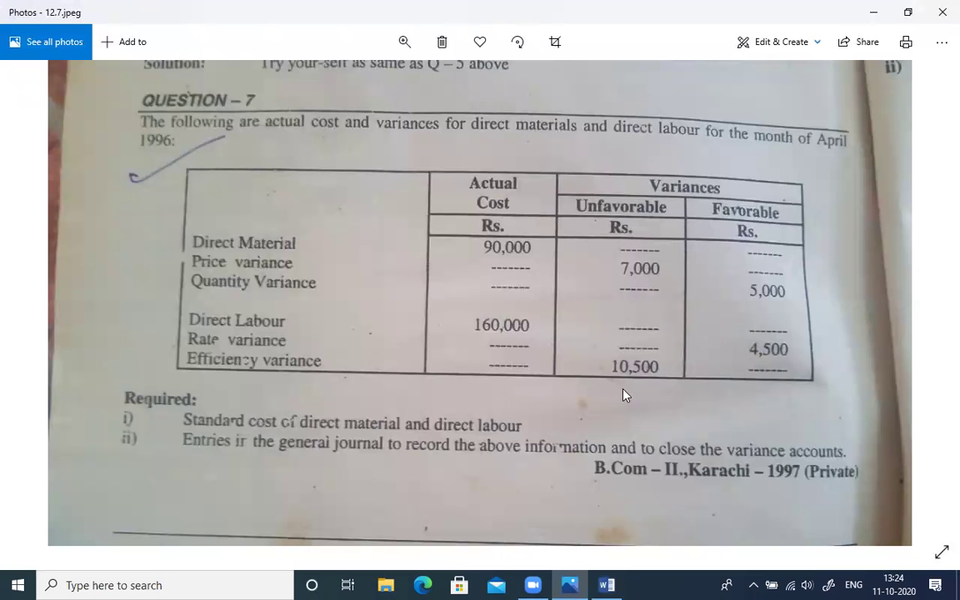
key(alt+Tab)
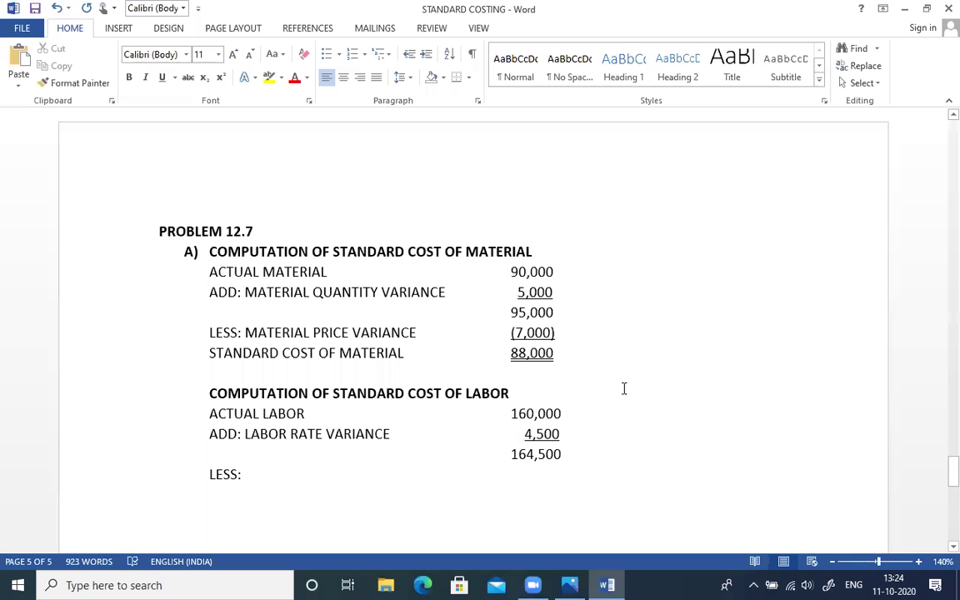
text(LABOR )
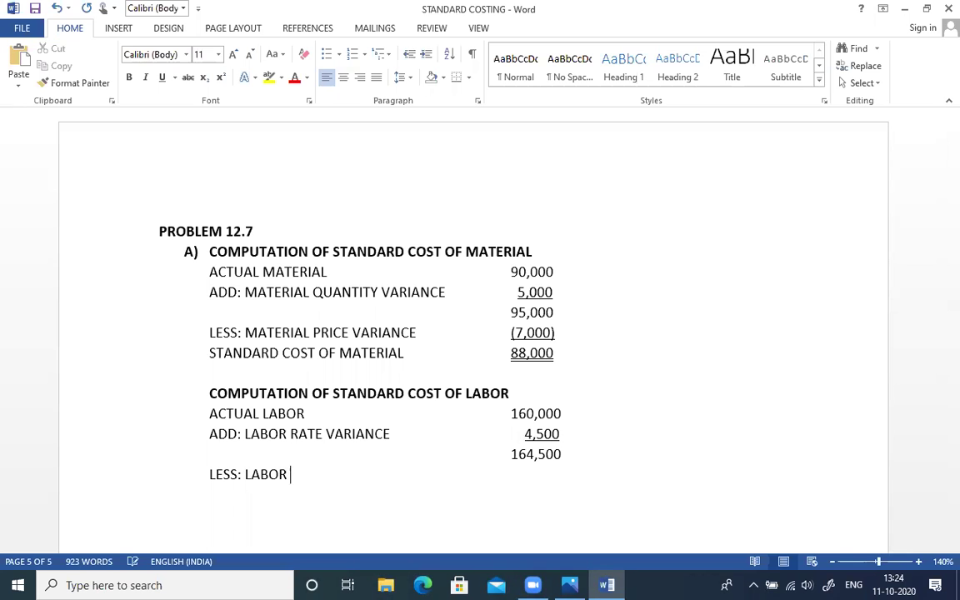
text(EFFICIENCY VARIANCE)
key(Tab)
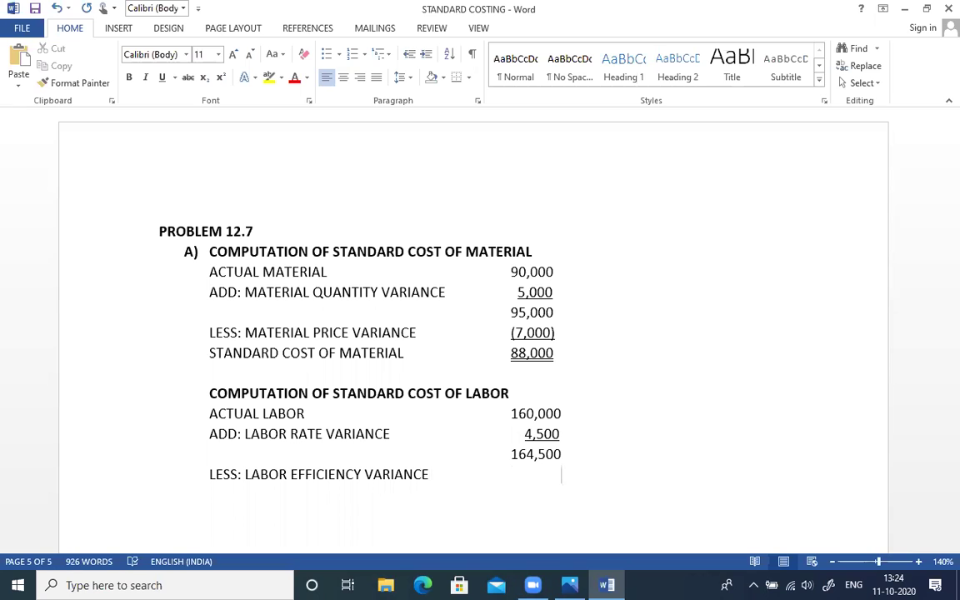
Enter the efficiency variance from the question photo as (10,500) in the amount column, enclosed in parentheses.
key(alt+Tab)
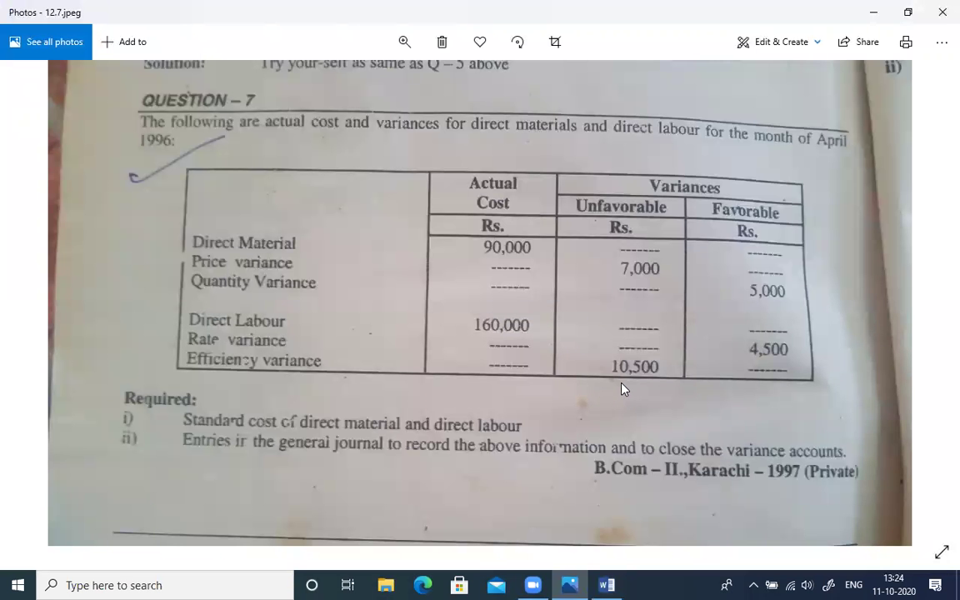
key(alt+Tab)
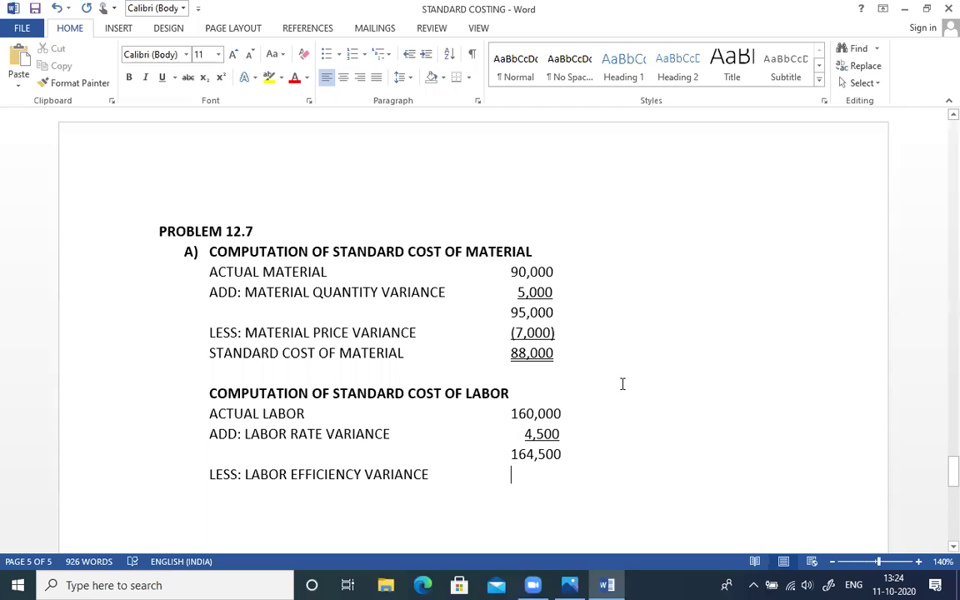
text(10,)
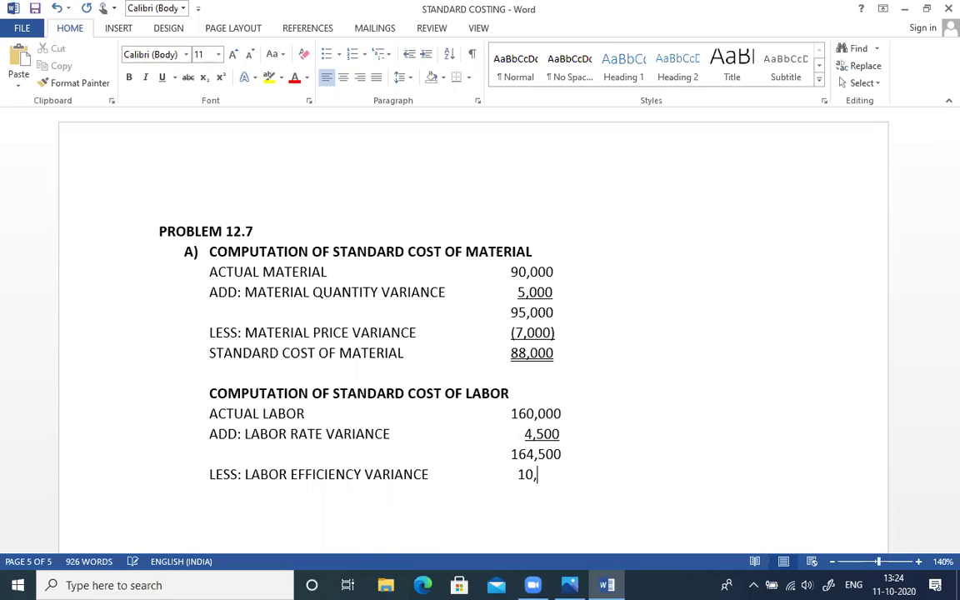
text(500))
key(Left)
key(Left)
key(Left)
key(Left)
key(Left)
key(Left)
text(()
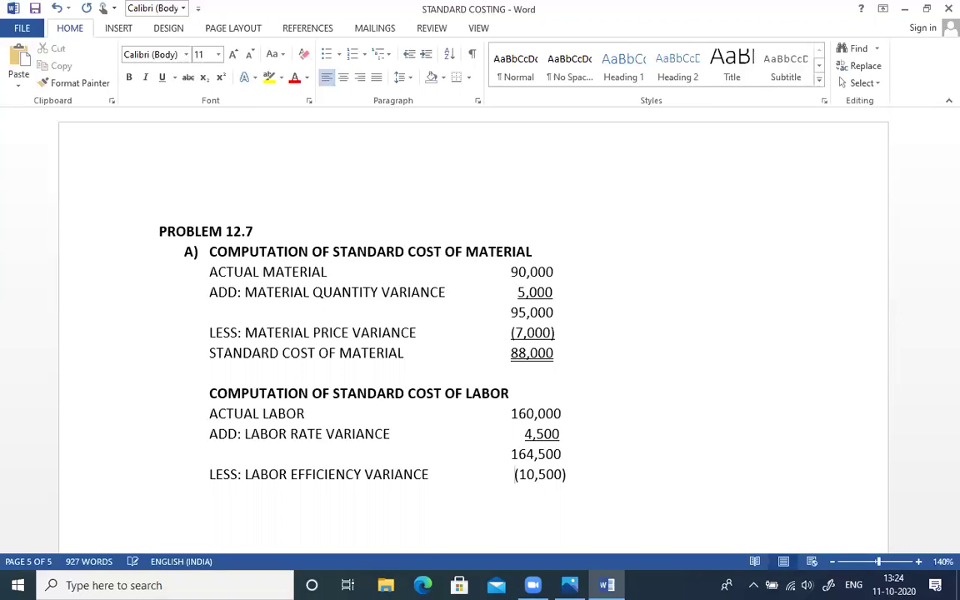
Underline the (10,500) amount of the labor efficiency variance with a single line.
key(shift+Right)
key(shift+Right)
key(shift+Right)
key(shift+Right)
key(shift+Right)
key(shift+Right)
key(shift+Right)
key(shift+Right)
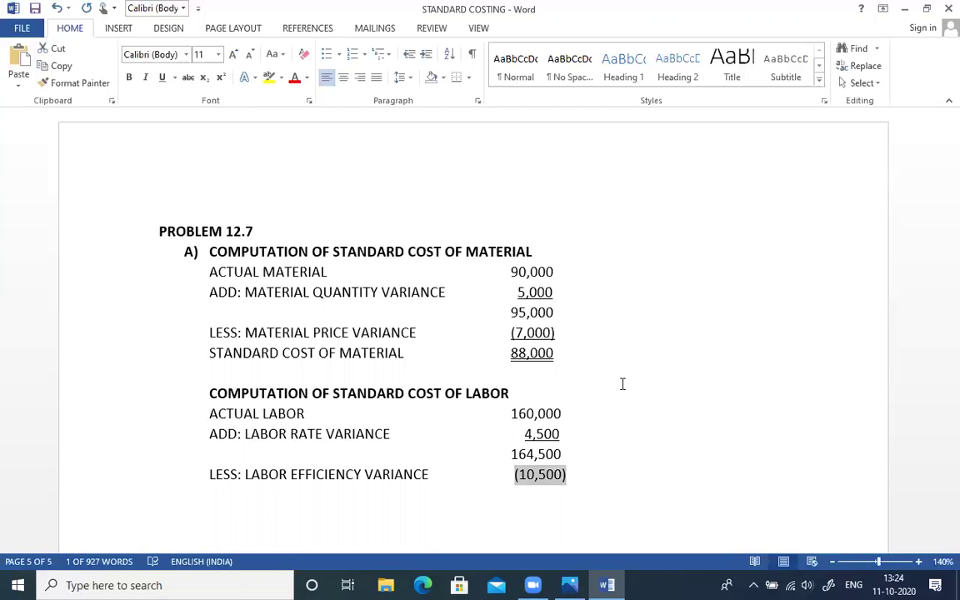
key(ctrl+u)
key(Right)
Add the result line "STANDARD COST OF DIRECT LABOR" with the amount 154,000 in the amount column.
text(STANDARD COST OF DIR)
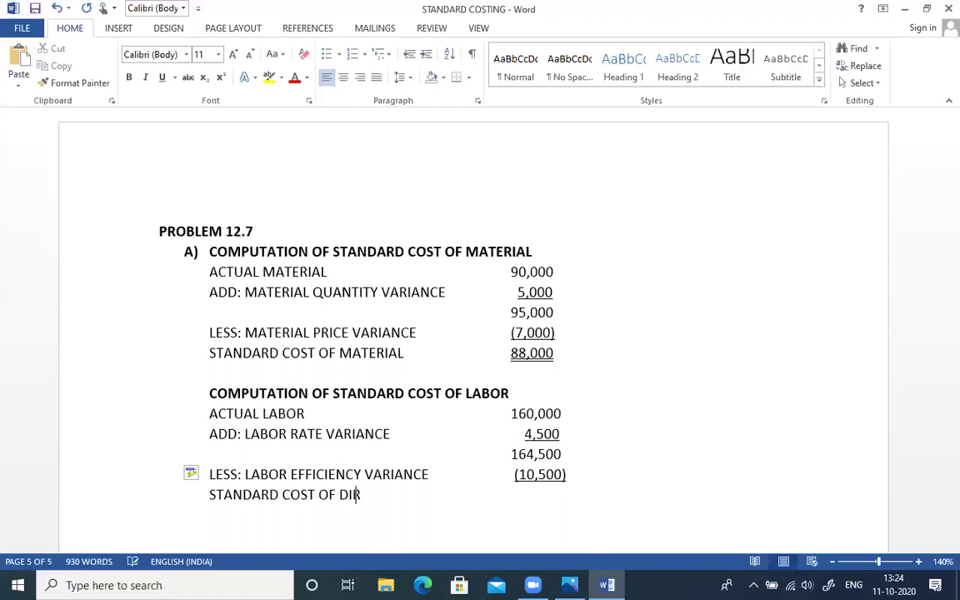
text(ECT LABOR)
key(Tab)
key(Tab)
key(BackSpace)
text(154,000)
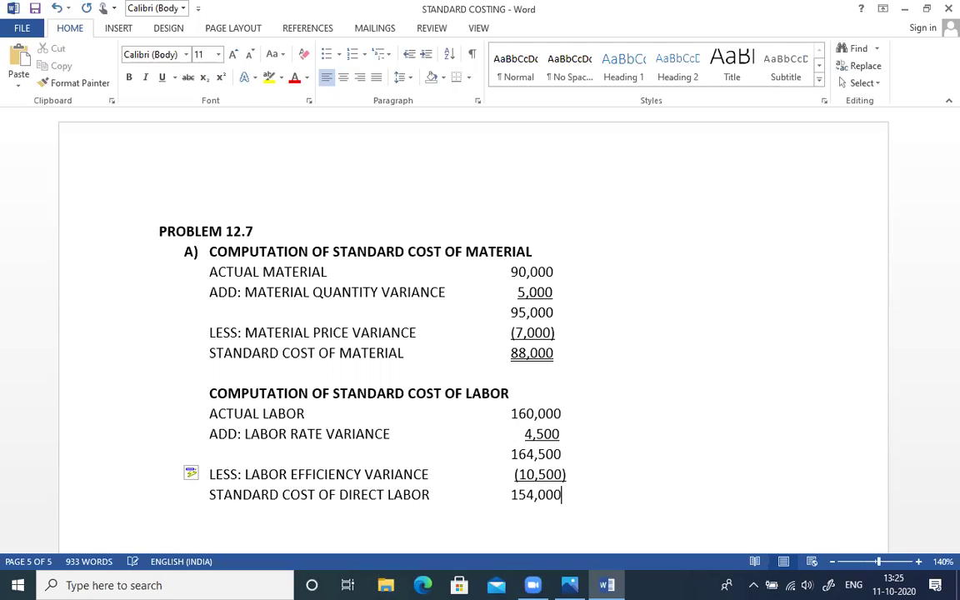
Apply a double underline to the 154,000 total and place the cursor on a new line below it.
key(shift+Left)
key(shift+Left)
key(shift+Left)
key(shift+Left)
key(shift+Left)
key(shift+Left)
key(shift+Left)
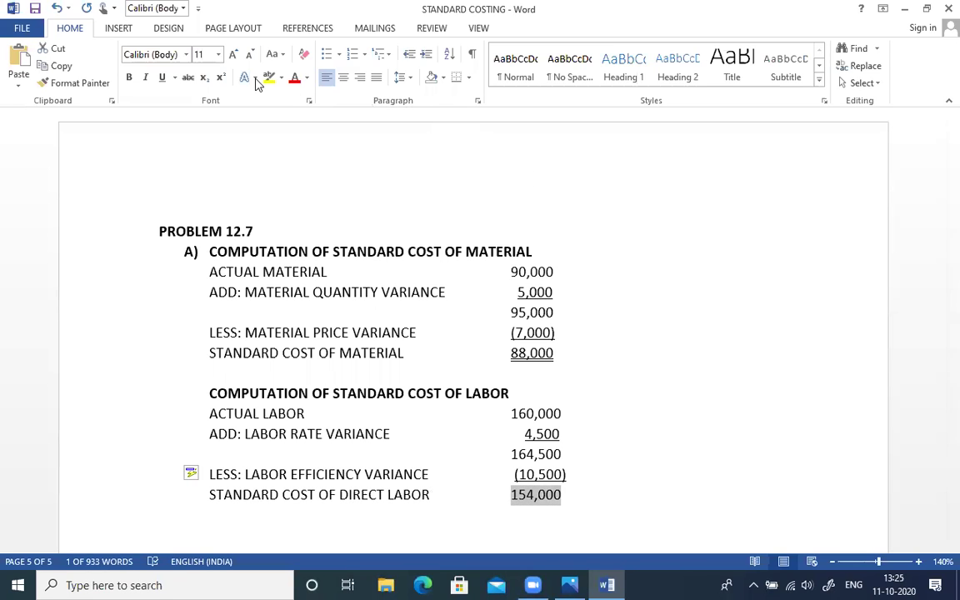
click(175, 77)
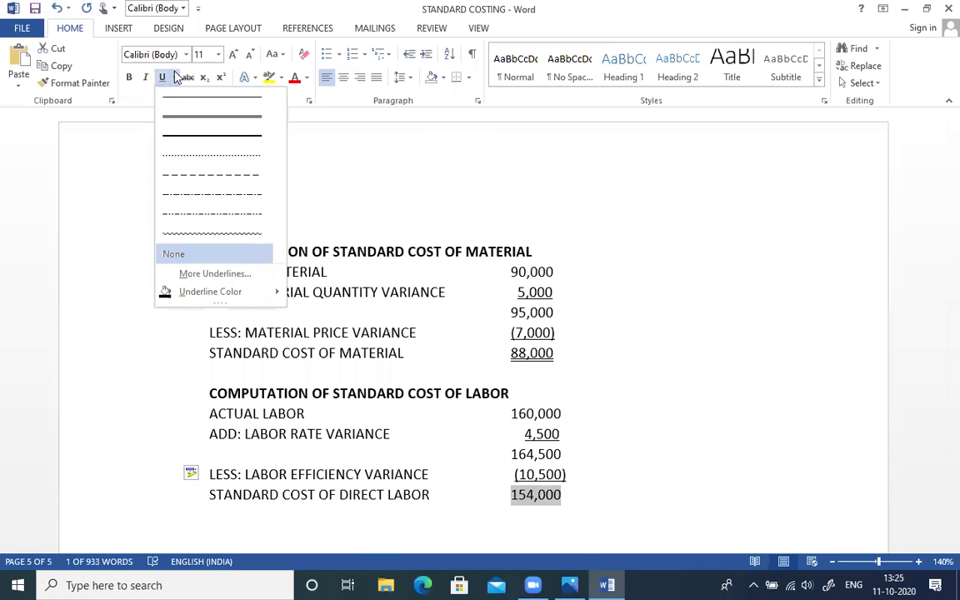
click(174, 117)
key(Down)
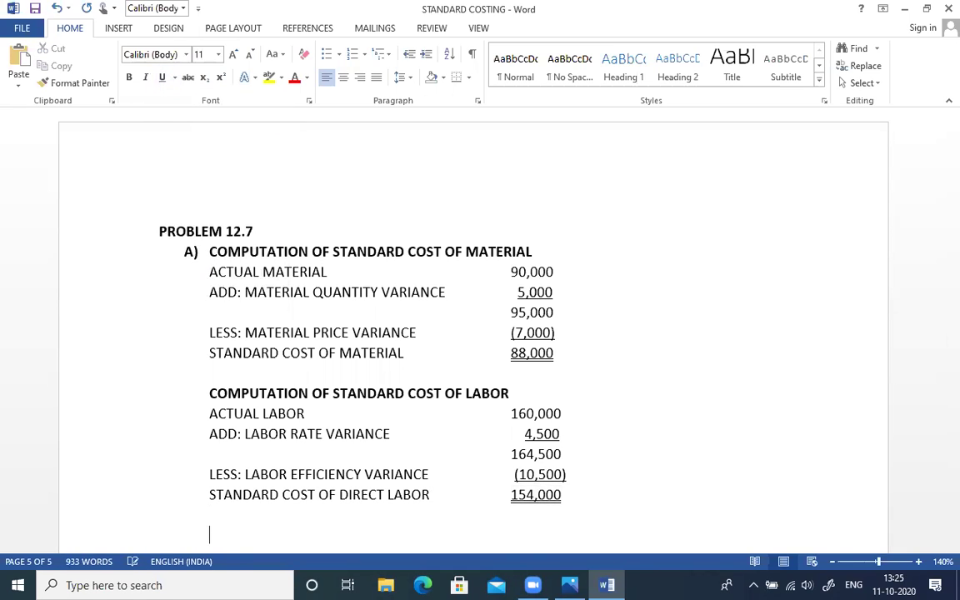
Start the second part with a bold "B)" item and check its requirement in the question photo.
key(ctrl+b)
text(b))
key(BackSpace)
key(BackSpace)
text(B))
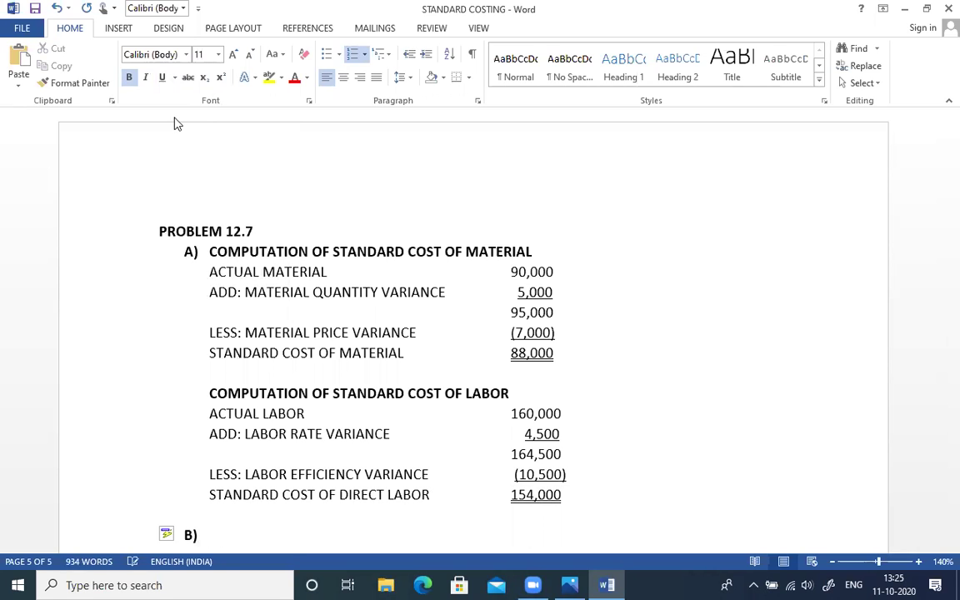
key(alt+Tab)
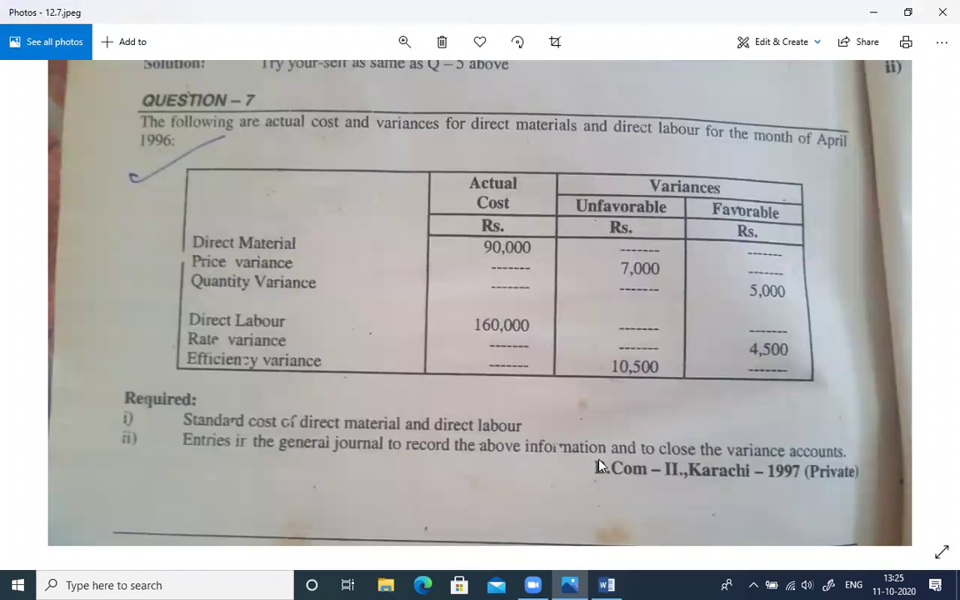
key(alt+Tab)
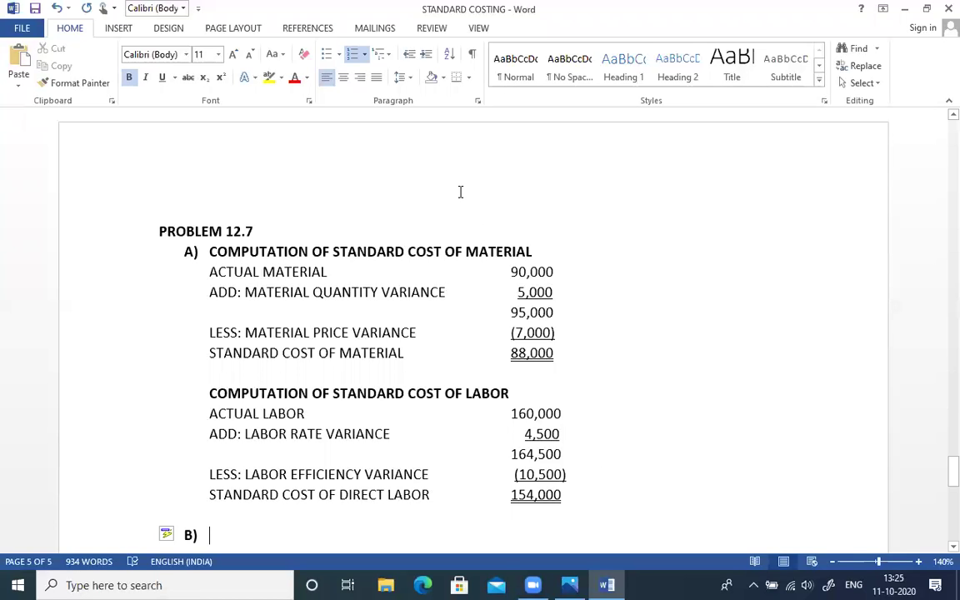
key(Up)
key(Up)
key(Up)
key(Up)
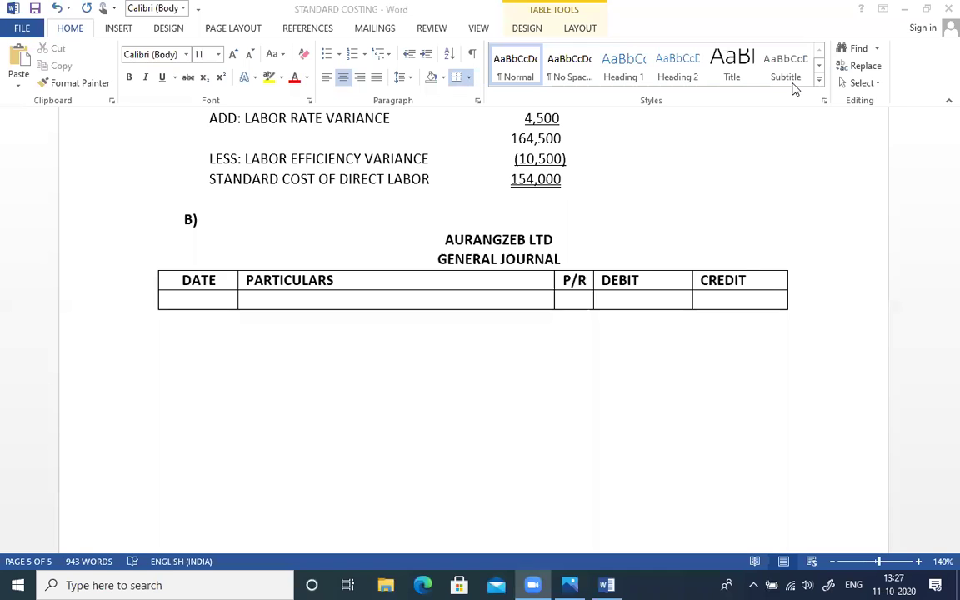
Review the material and labor standard cost computations above the general journal table.
key(Up)
key(Up)
key(Up)
key(Up)
key(Up)
key(Up)
key(Up)
key(Up)
key(Up)
key(Up)
key(Up)
key(Up)
key(Up)
key(Up)
key(Up)
key(Up)
key(Up)
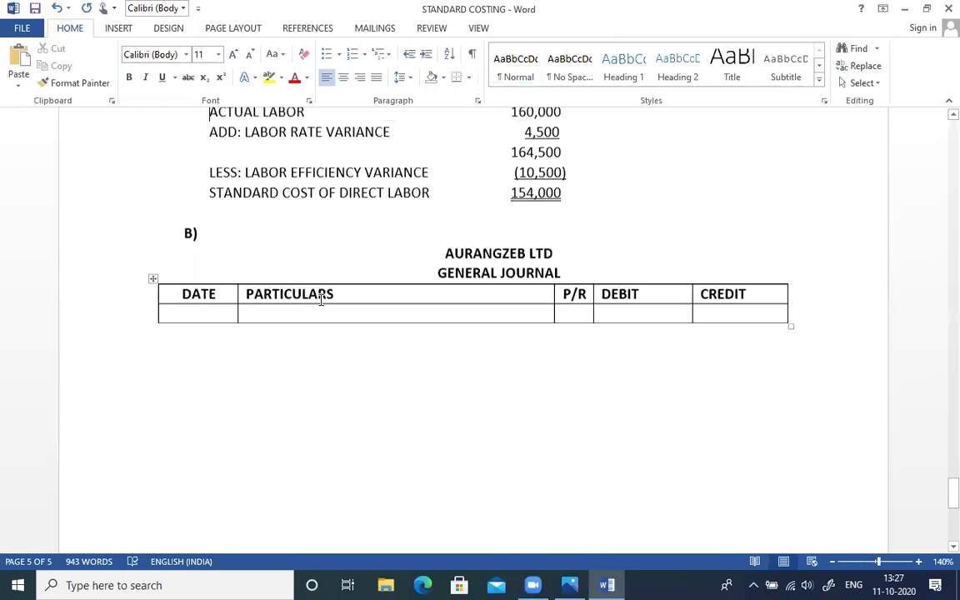
key(Up)
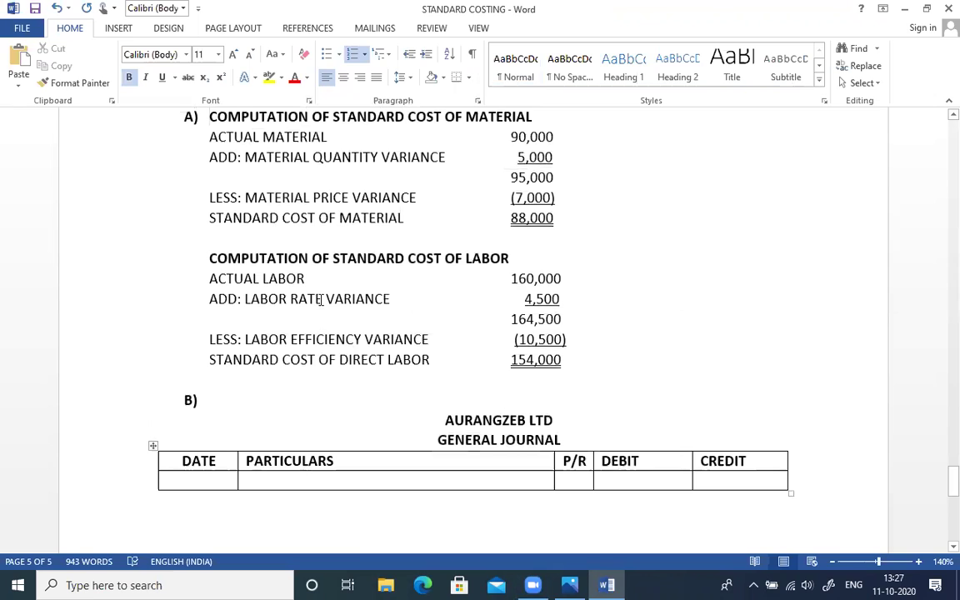
Check the question photo, then number the first journal row 1 and enter "WORK IN PROCESS MATERIAL" as its first particular.
click(219, 479)
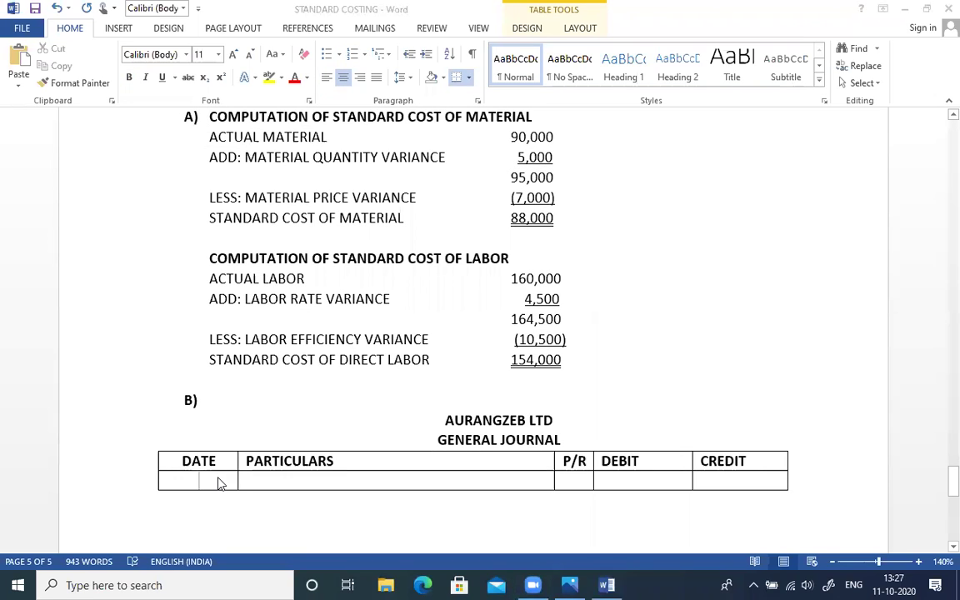
key(alt+Tab)
key(alt+Tab)
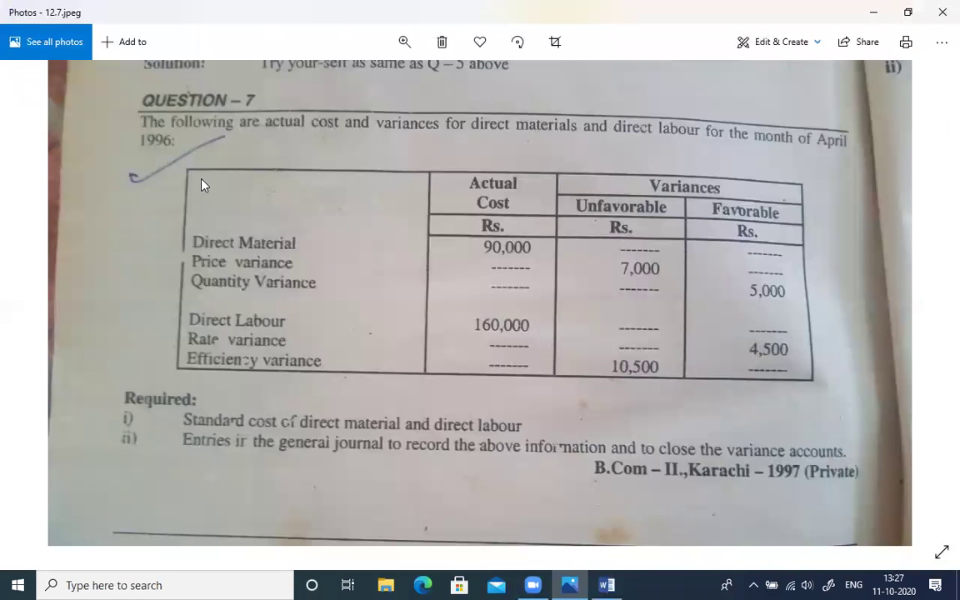
key(alt+Tab)
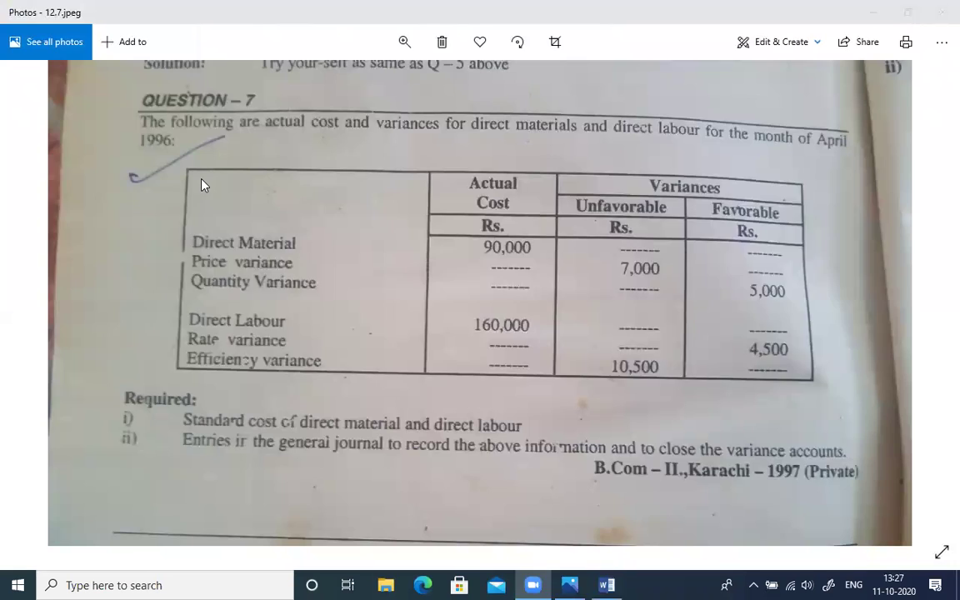
key(alt+Tab)
key(alt+Tab)
text(1)
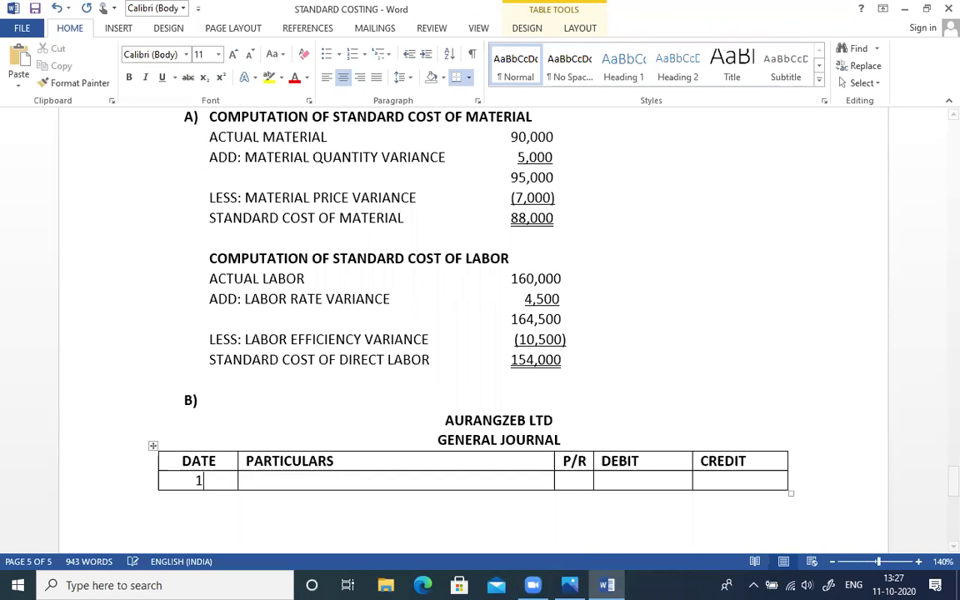
key(Tab)
text(WORK IN)
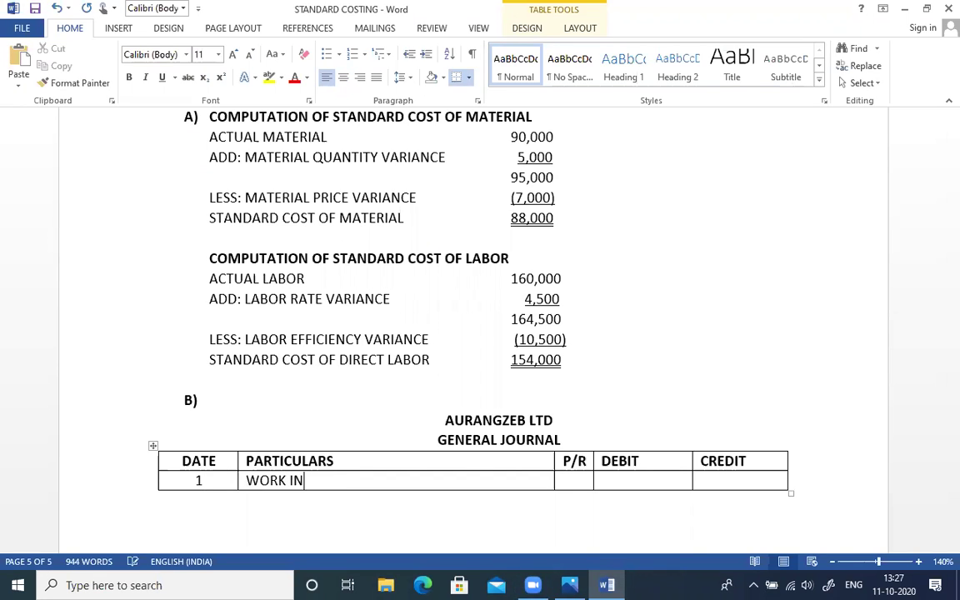
text( PROCESS MATERIAL)
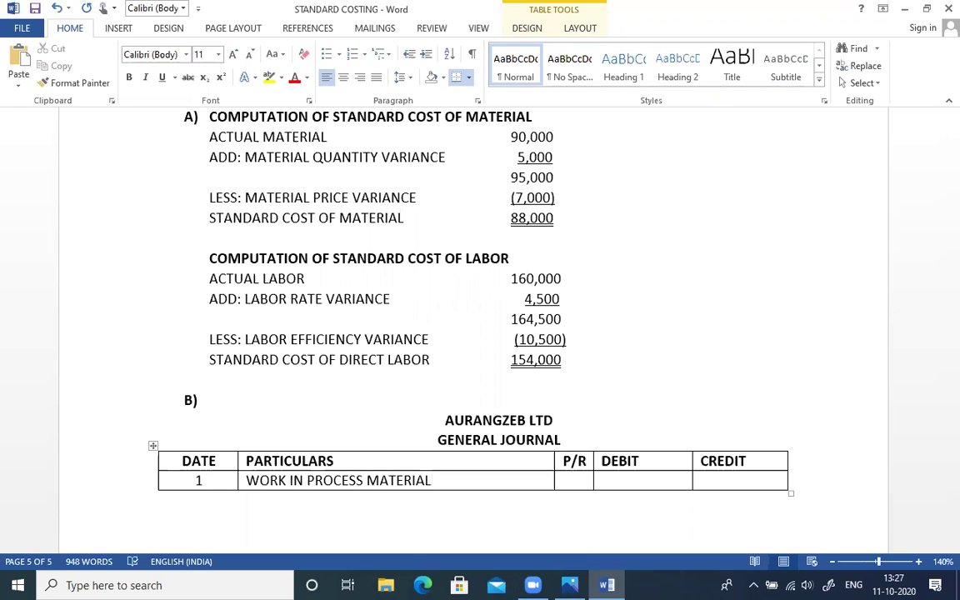
Add the line "MATERIAL PRICE VARIANCE (UF)" below the work in process account in entry 1.
key(Return)
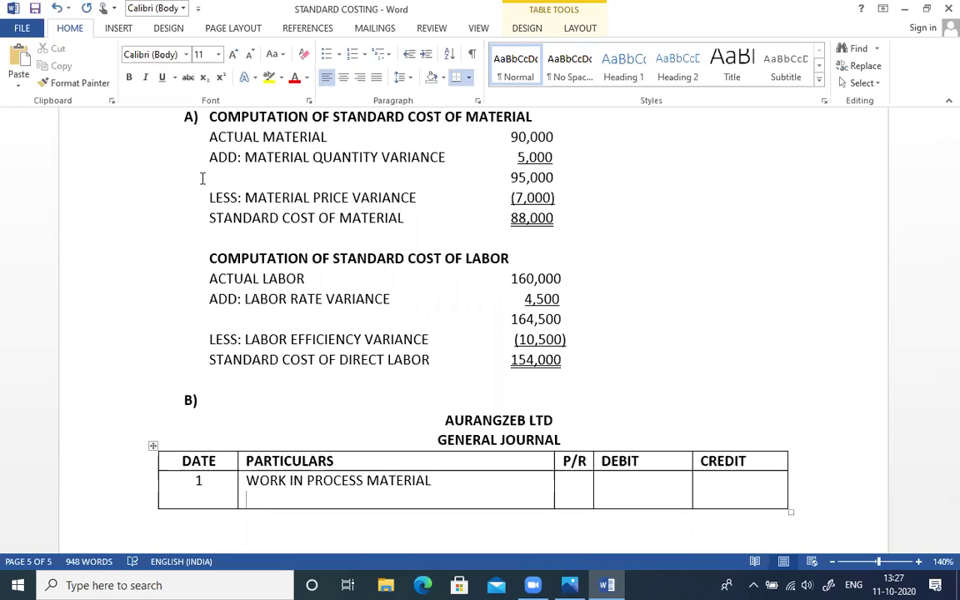
text(MATERIAL )
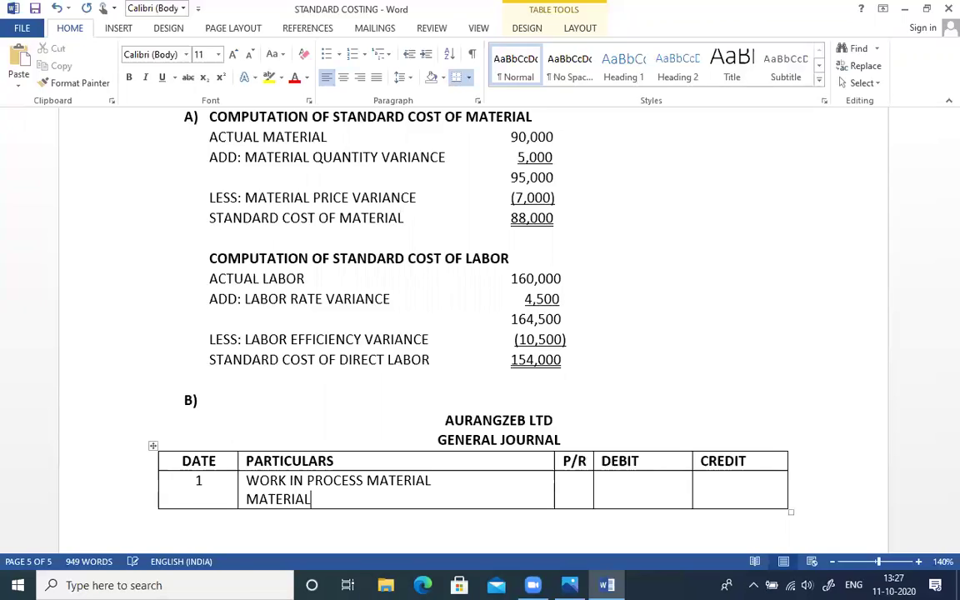
text(PRICE )
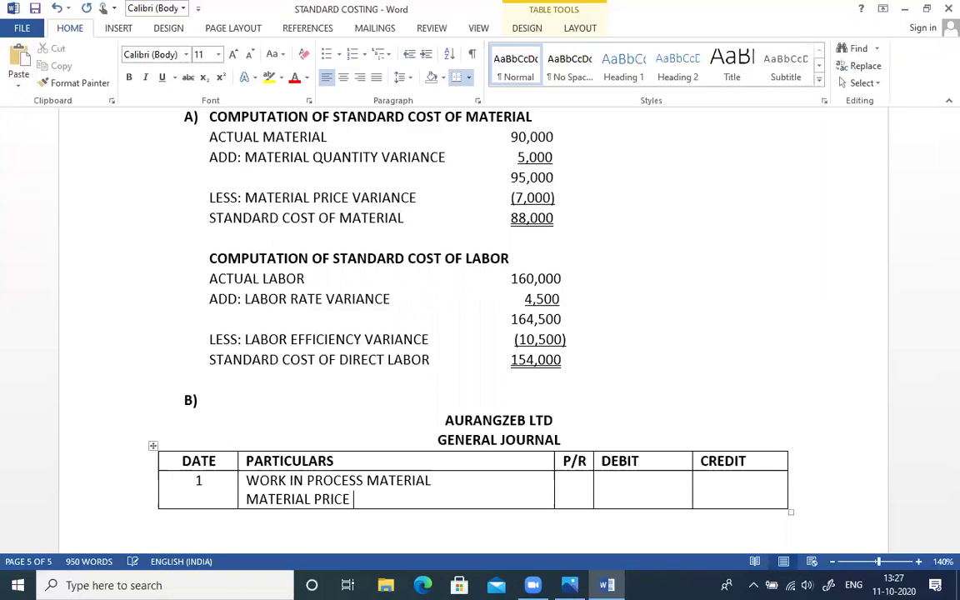
text(VARIANCE)
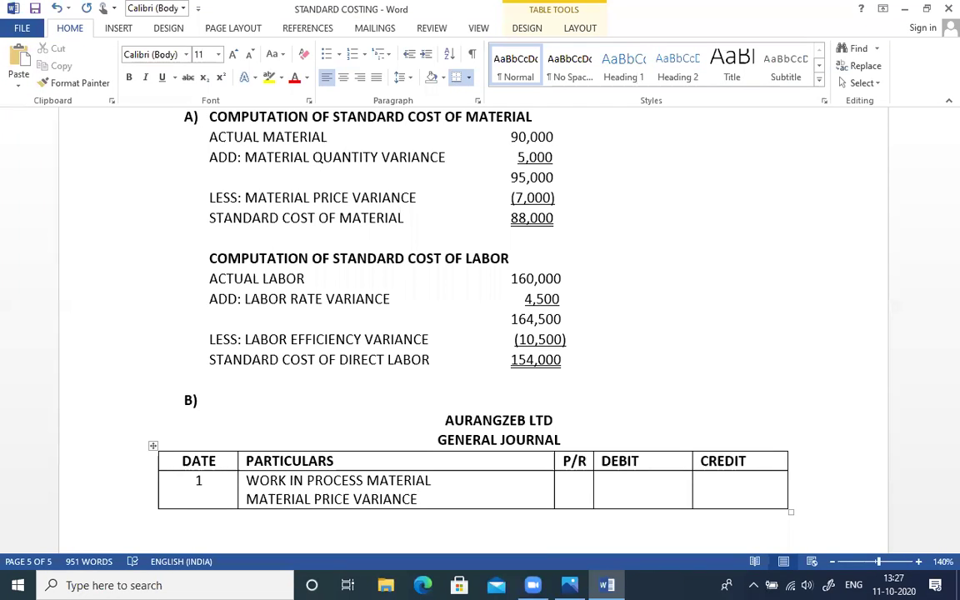
text( (UF))
Add the indented credit accounts "MATERIAL QUANTITY VARIANCE (F)" and "MATERIAL" to entry 1.
key(Return)
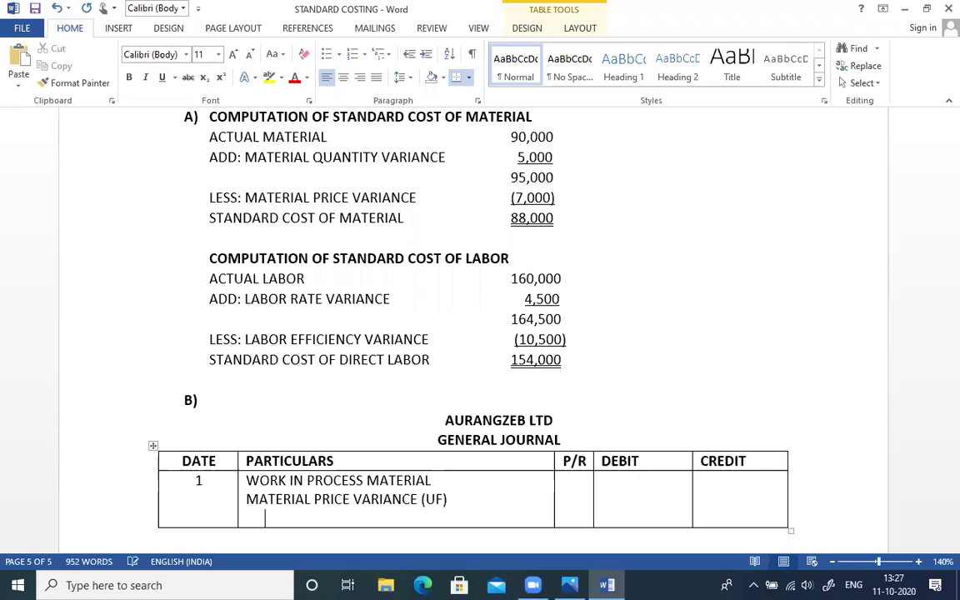
text(MATERIAL QUANTITY VARIANCE (F))
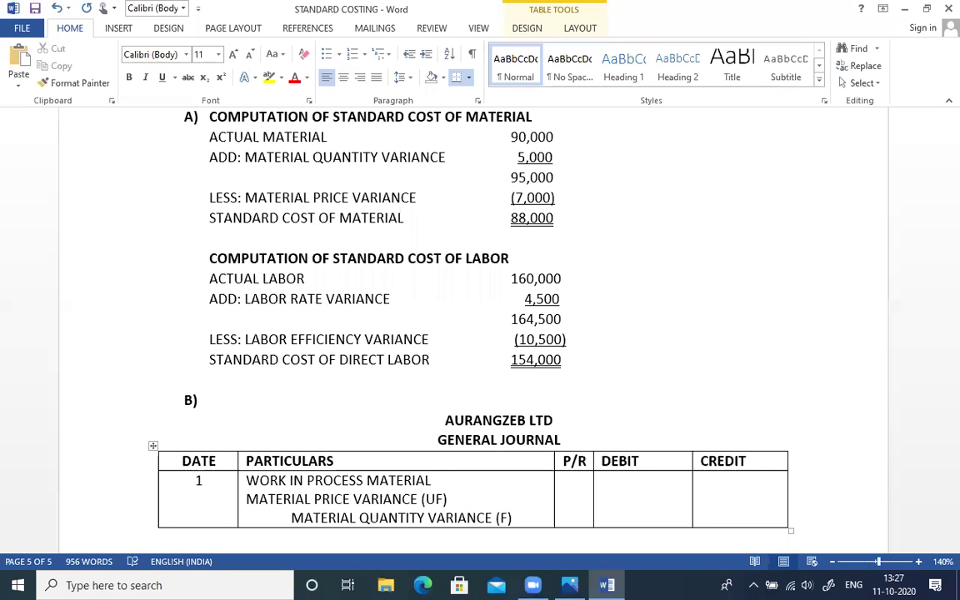
key(Return)
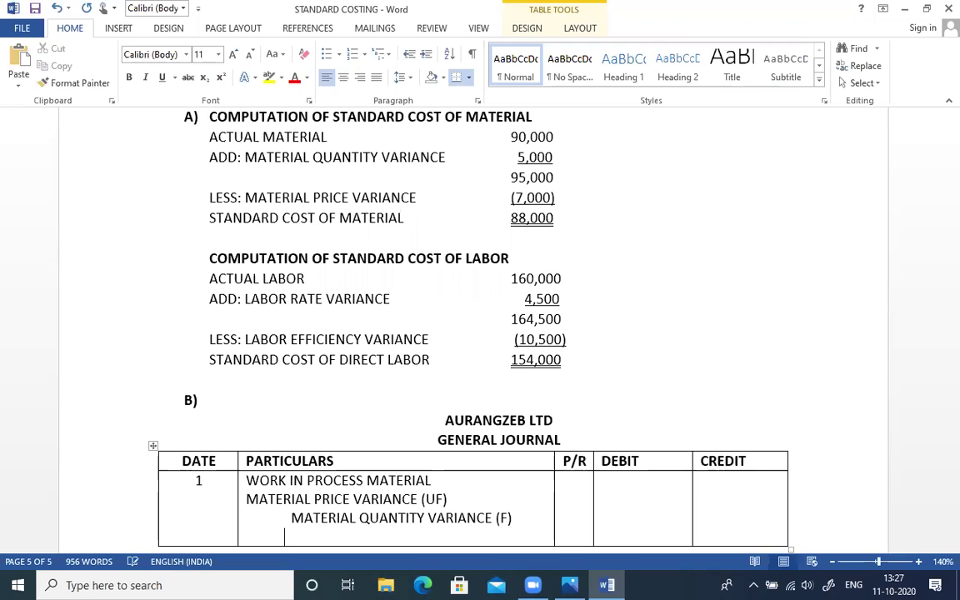
text(MATERIAL)
Add the narration "(TO RECORD MATERIAL USED WITH VARIANCE)" below the accounts of entry 1.
key(Return)
text((TO)
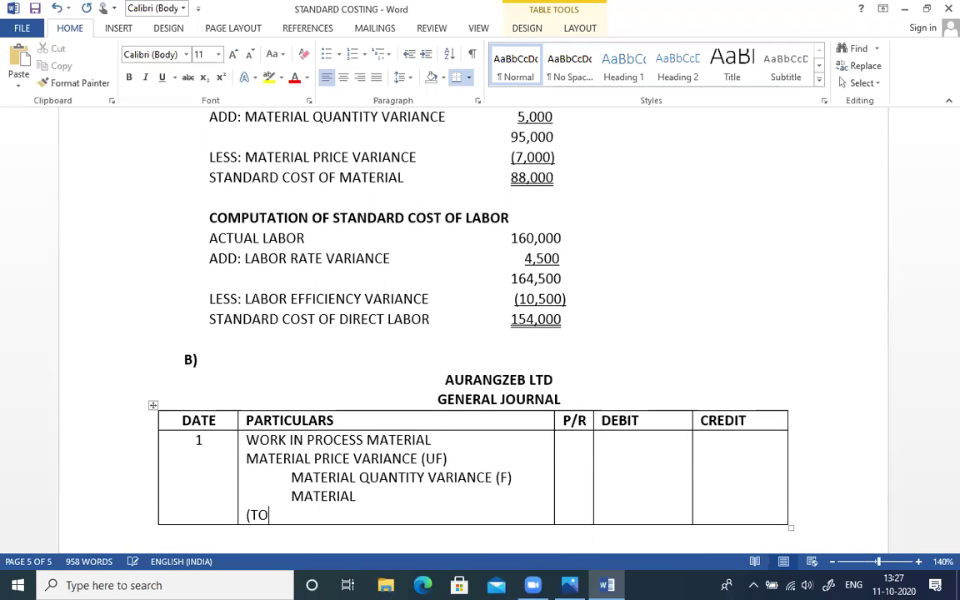
text( RECPO)
key(BackSpace)
key(BackSpace)
text(ORD )
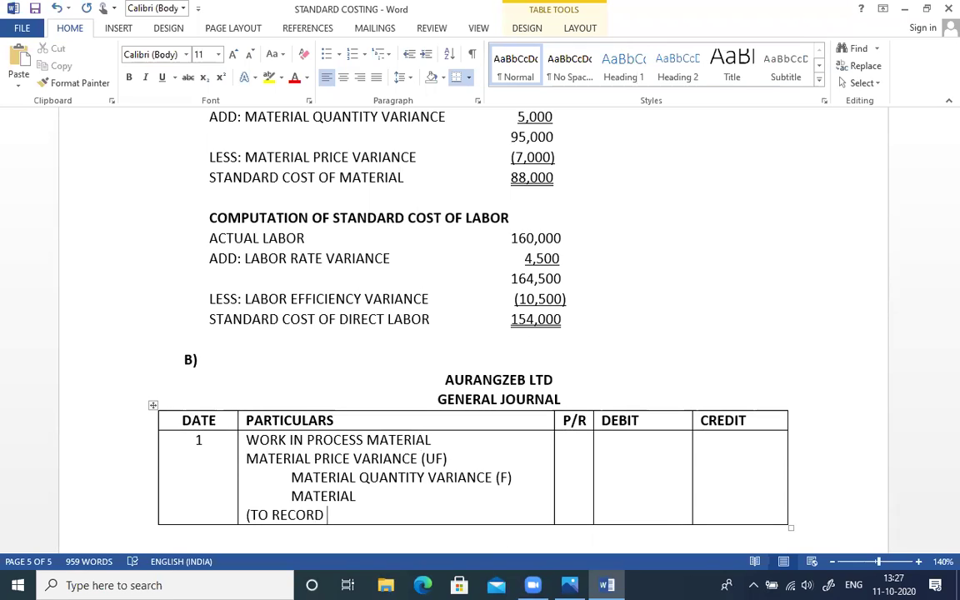
text(MATERI)
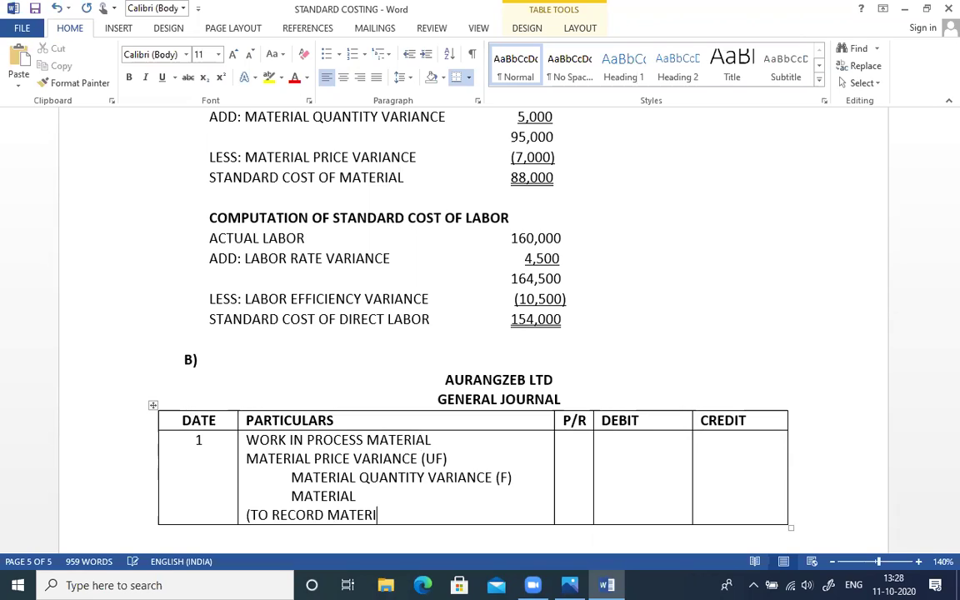
text(AL USED WITH VARIANCE))
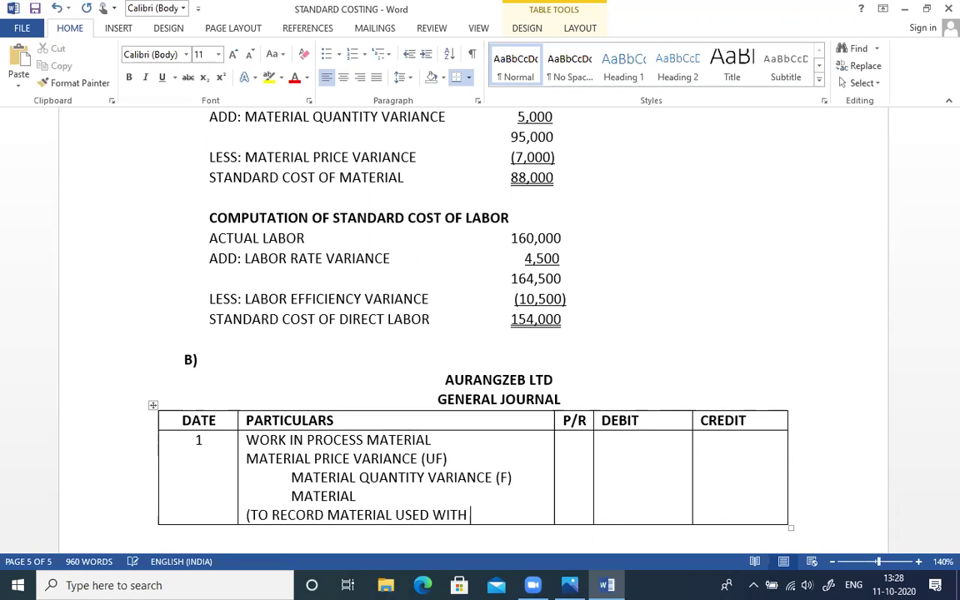
Enter the debit amounts of entry 1: 88,000 for work in process and 7,000 for the material price variance.
key(Up)
key(Up)
key(Up)
key(Up)
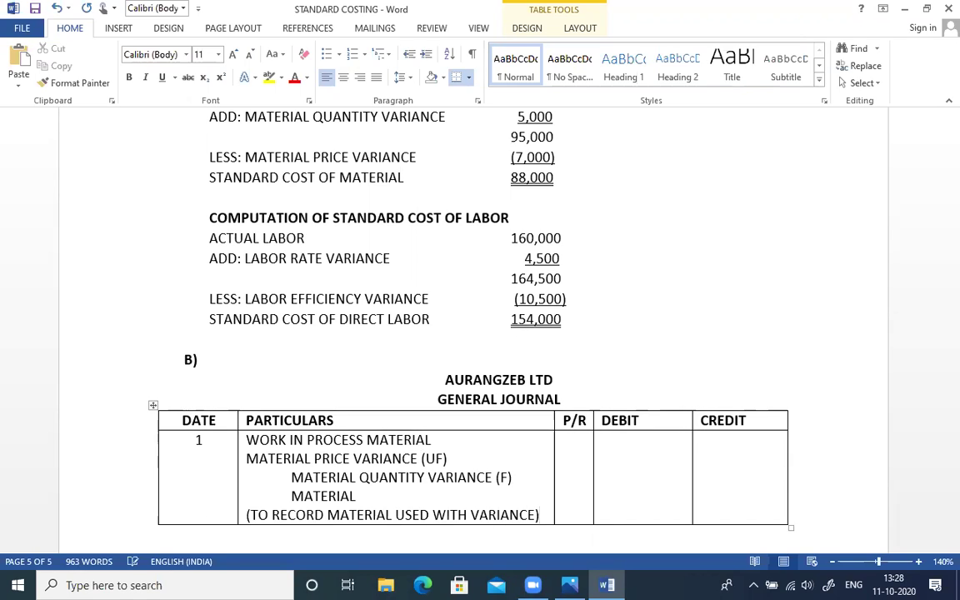
key(Tab)
key(Tab)
text(88,000 )
text(  7,000)
Right-align the credit cell of entry 1 and enter 5,000 beside the material quantity variance.
key(Tab)
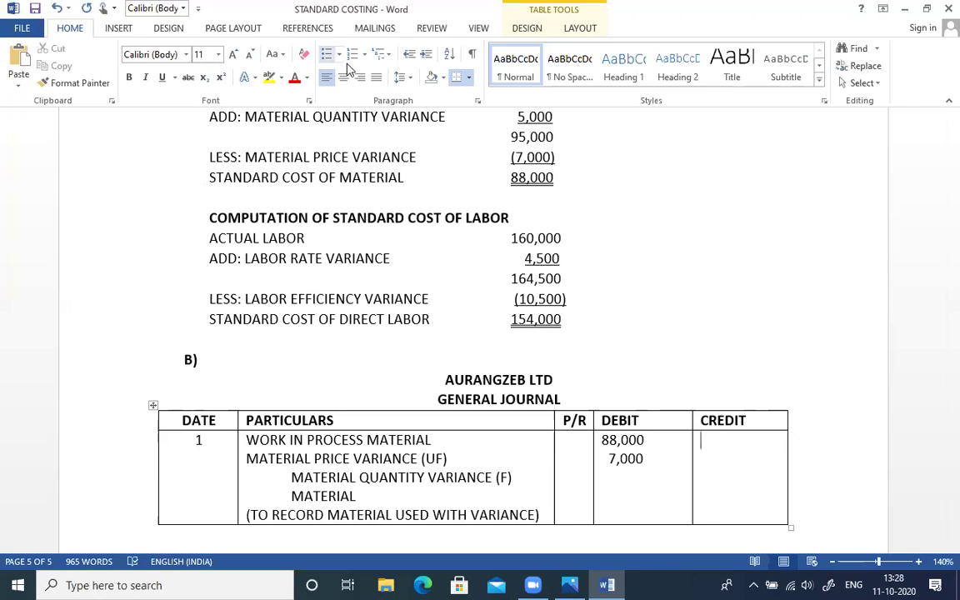
click(359, 77)
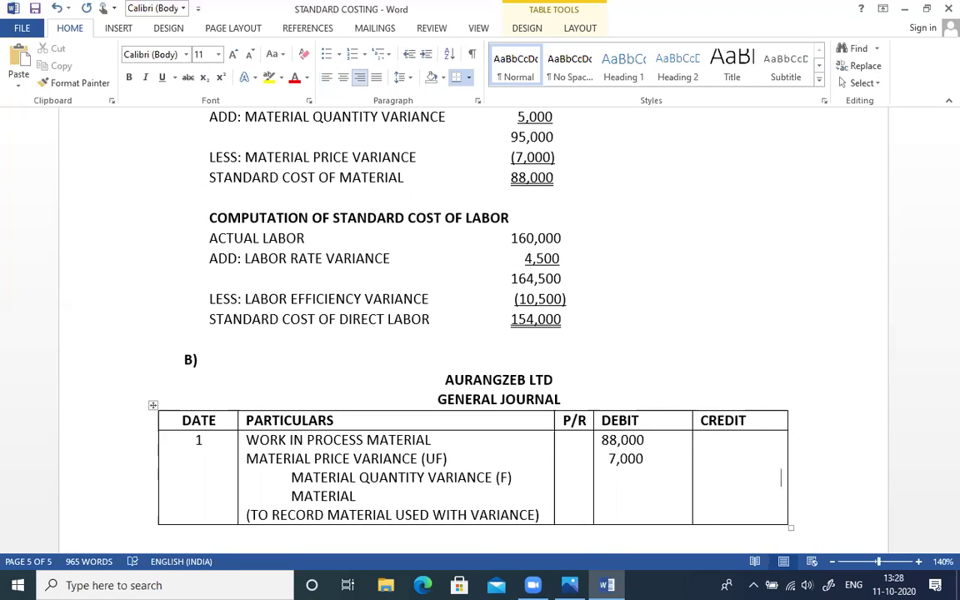
text(5,000)
key(Return)
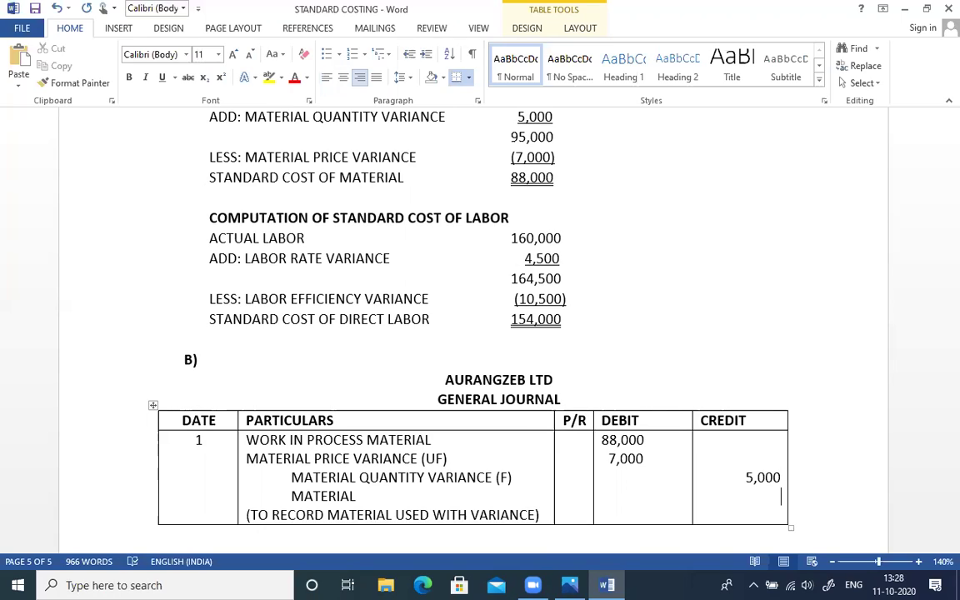
Check the actual material cost in the question photo and enter 90,000 as the credit beside MATERIAL.
key(Up)
key(Up)
key(Up)
key(Up)
key(Up)
key(Up)
key(Up)
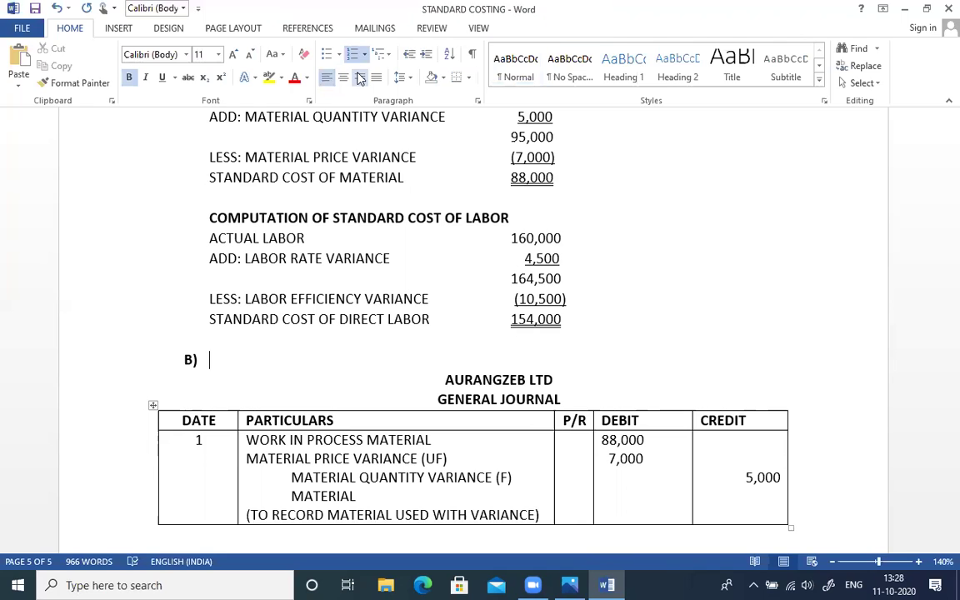
key(alt+Tab)
key(Tab)
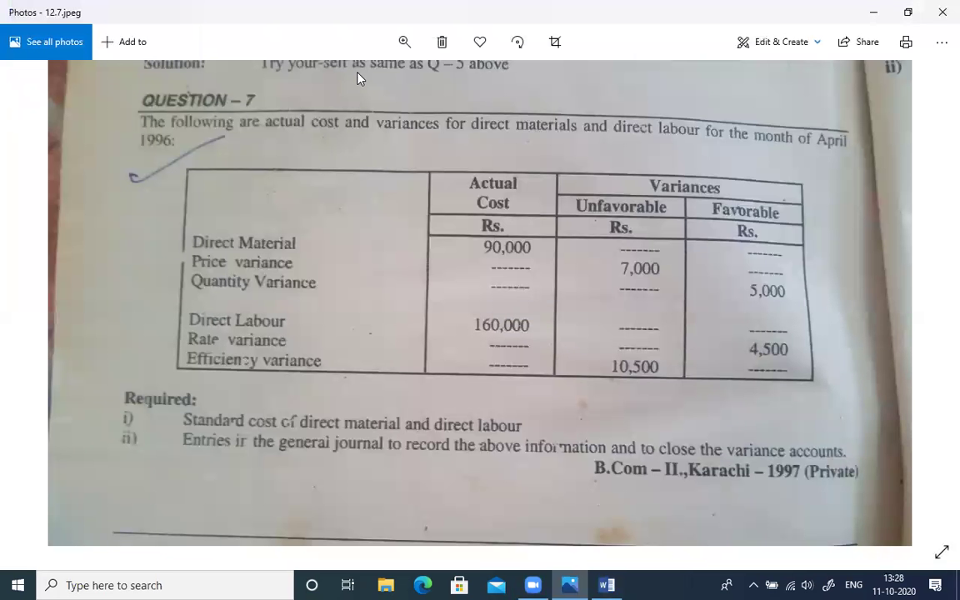
key(alt+Tab)
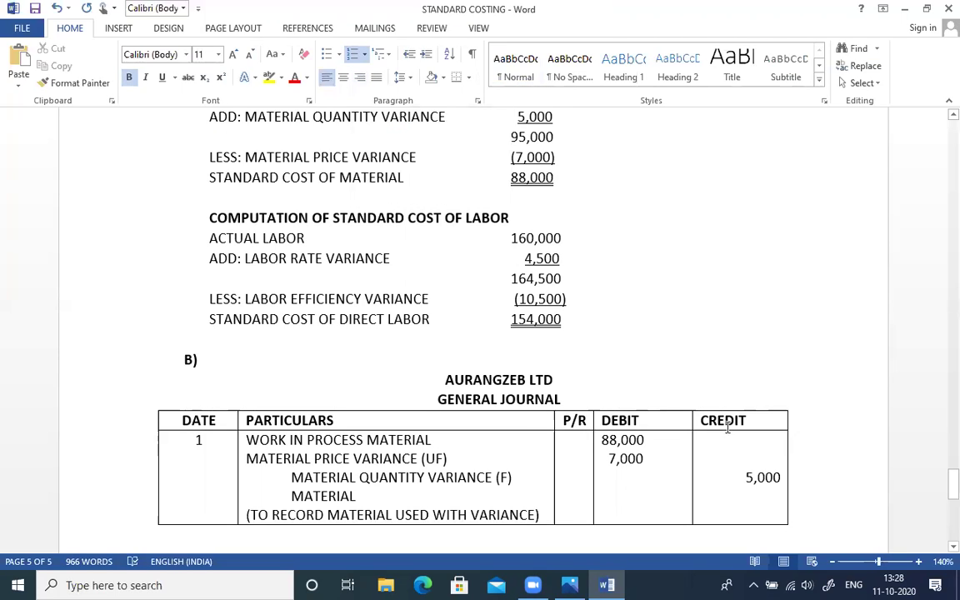
click(738, 506)
text(90,000)
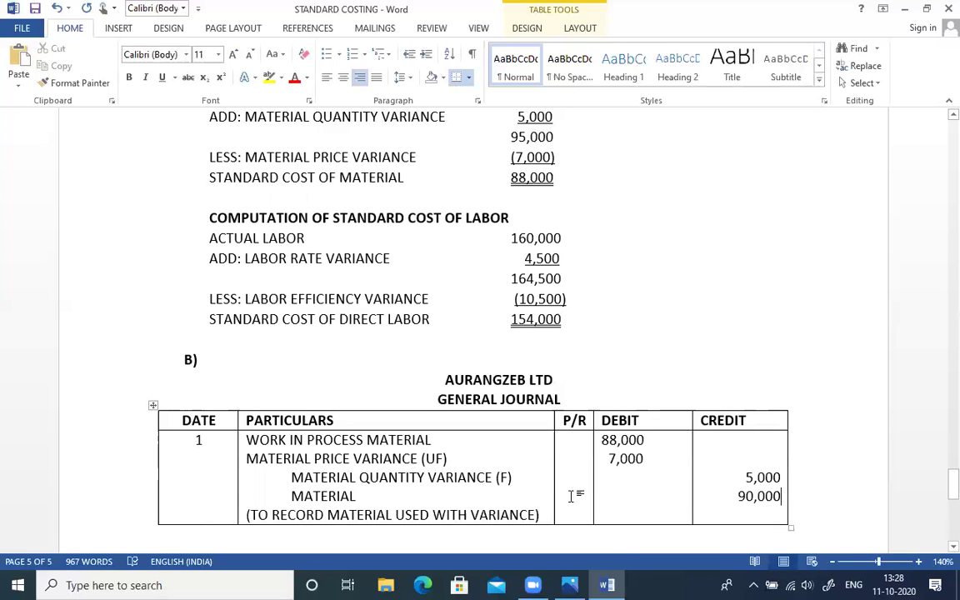
Add a new journal row numbered 2 with "WORK IN PROCESS (LABOR)" as its first particular.
key(Tab)
text(2)
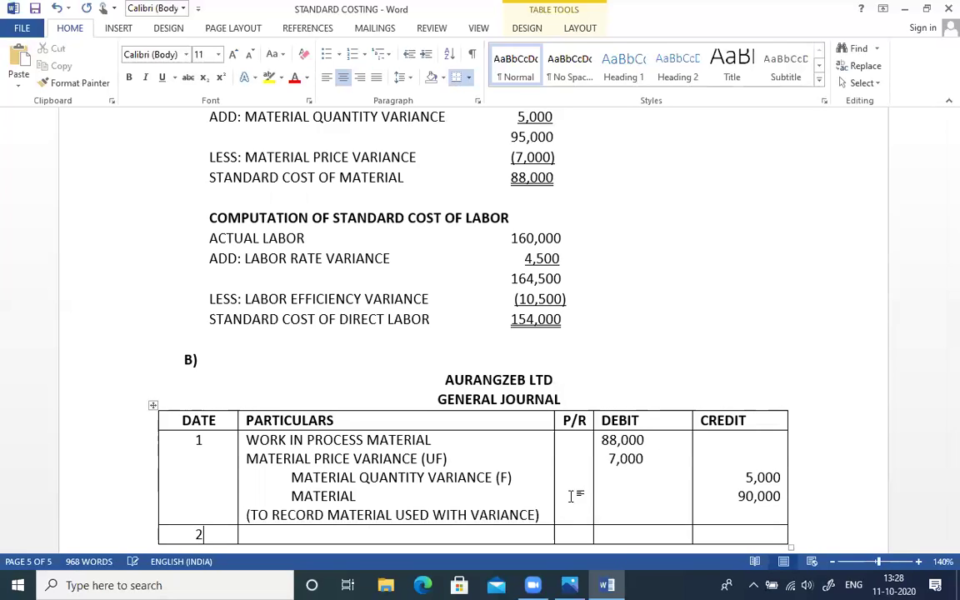
key(Tab)
text(WORK )
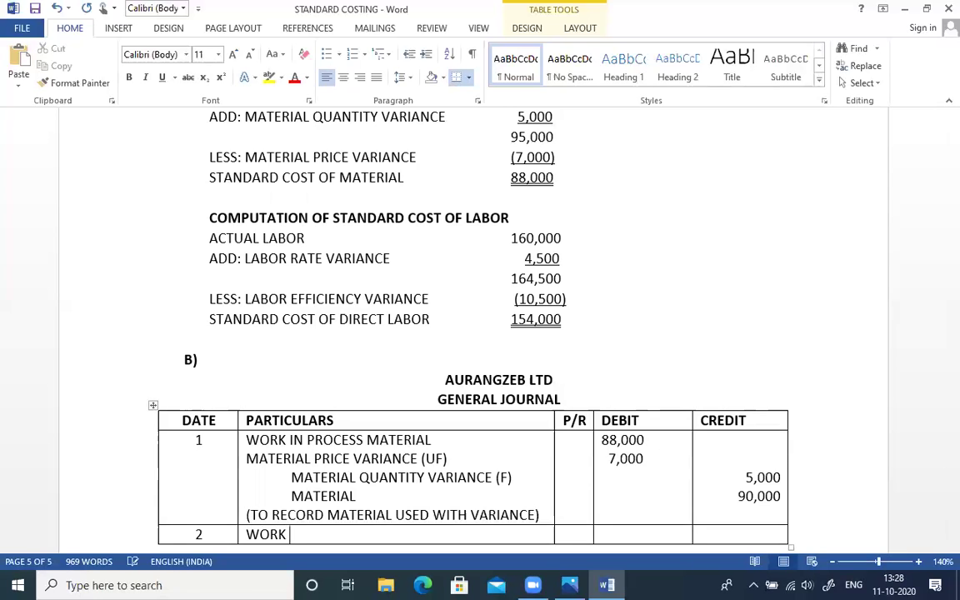
text(IN PROCESS (LABOR))
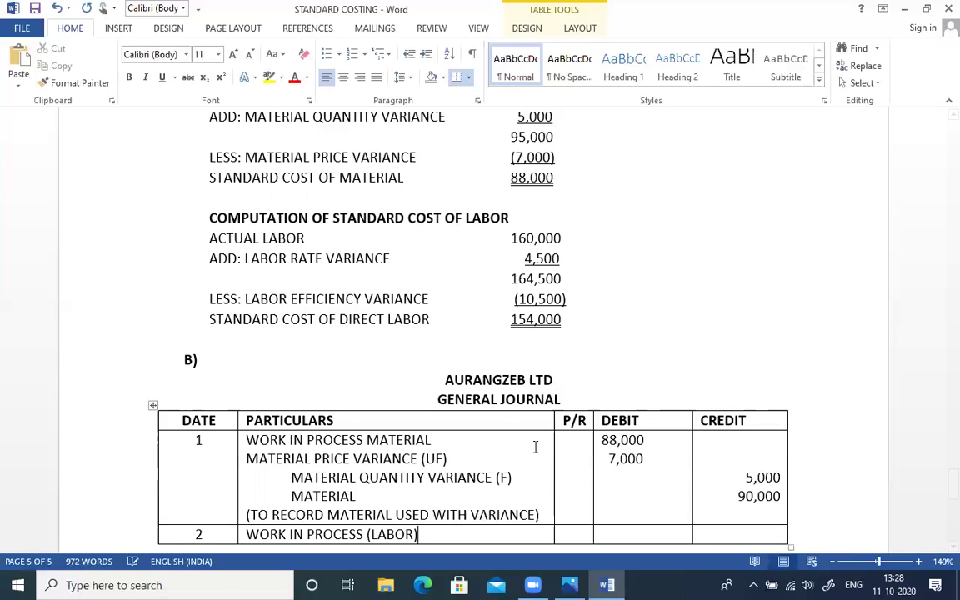
Put parentheses around MATERIAL in the first line of entry 1 and return to the end of entry 2's text.
click(367, 439)
text(()
click(436, 439)
text())
key(Down)
key(Down)
key(Down)
key(Down)
key(Down)
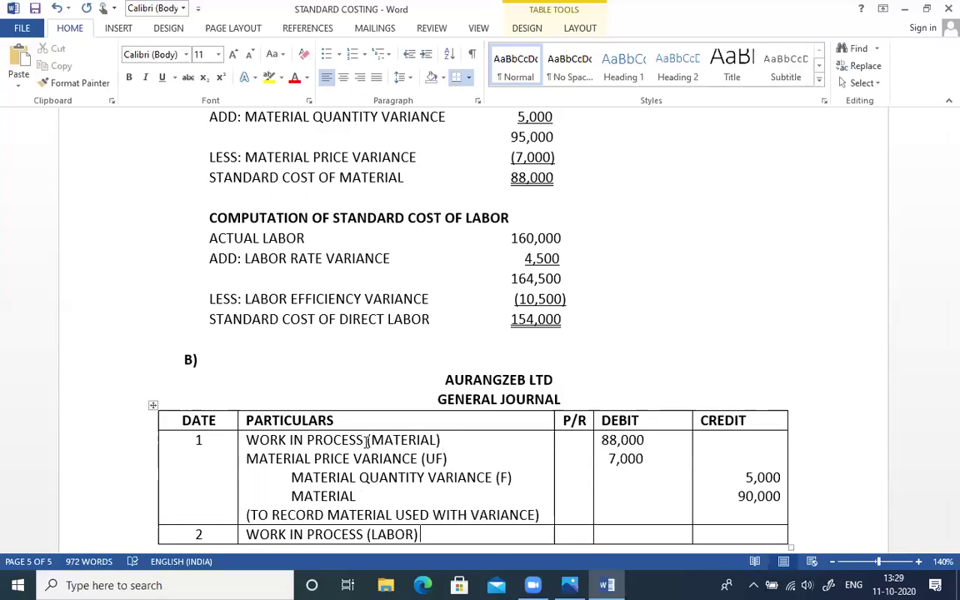
Add "LABOR EFFICIENCY VARIANCE (UF)" and an indented "LABOR RATE VARIANCE (F)" below the first particular of entry 2.
key(Return)
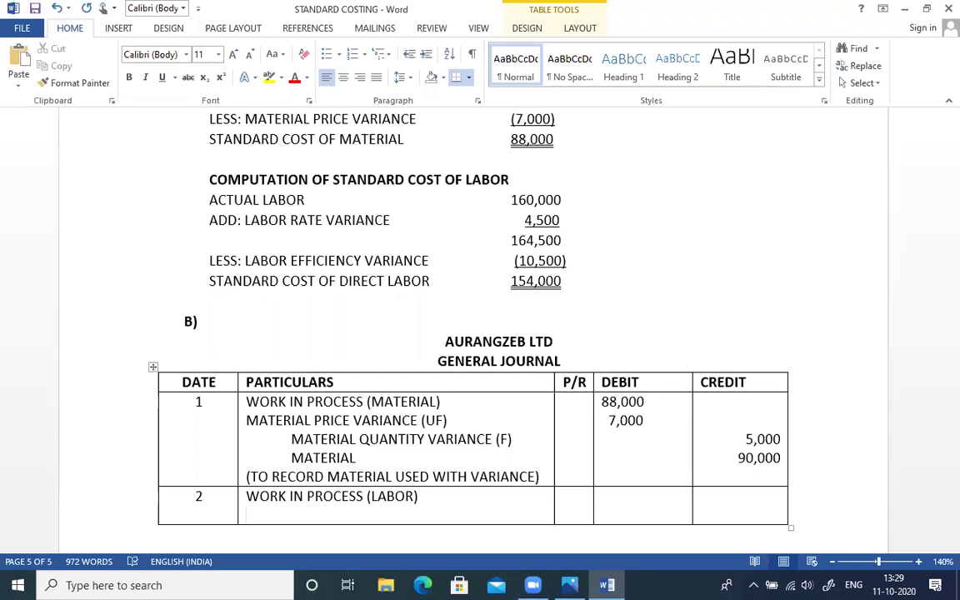
text(LABOR EFFICIENCY VARIANCE (UF))
key(Return)
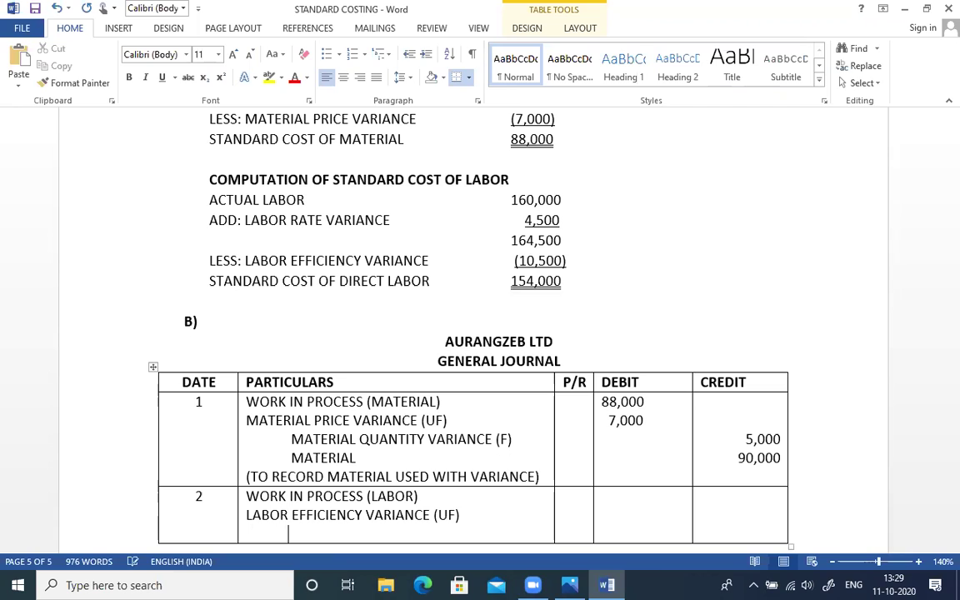
text(LABOR )
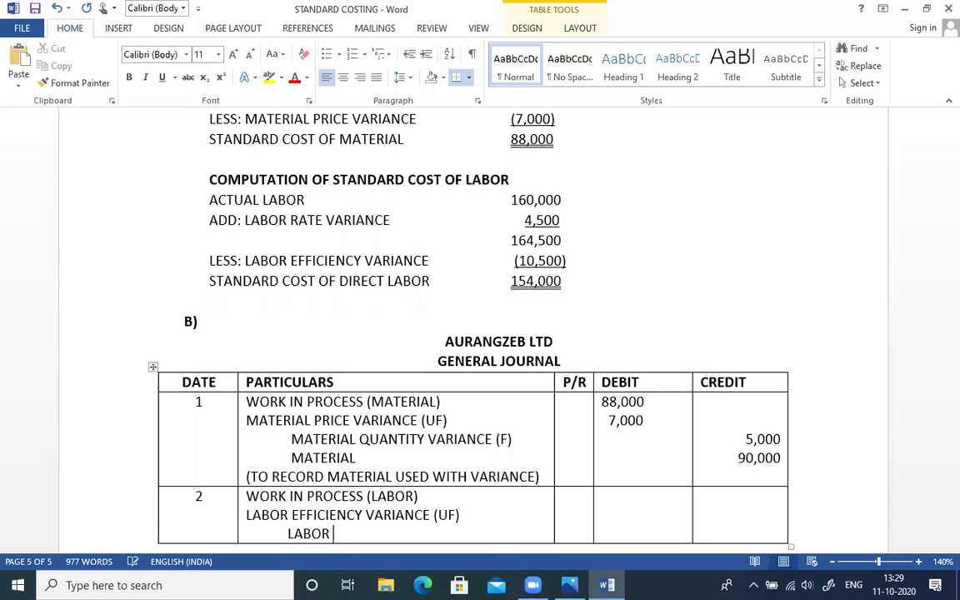
text(RATE VARI)
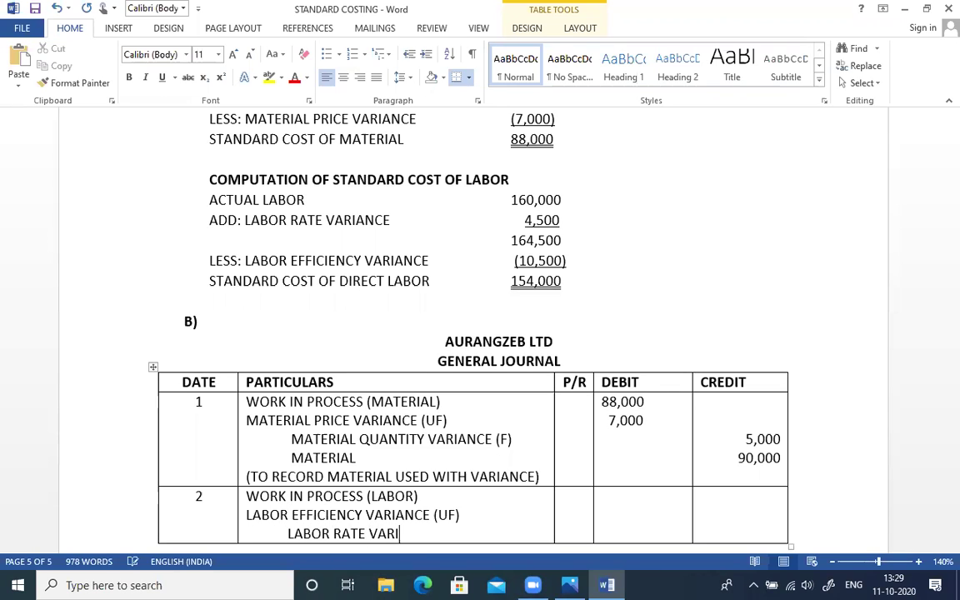
text(ANCE (F))
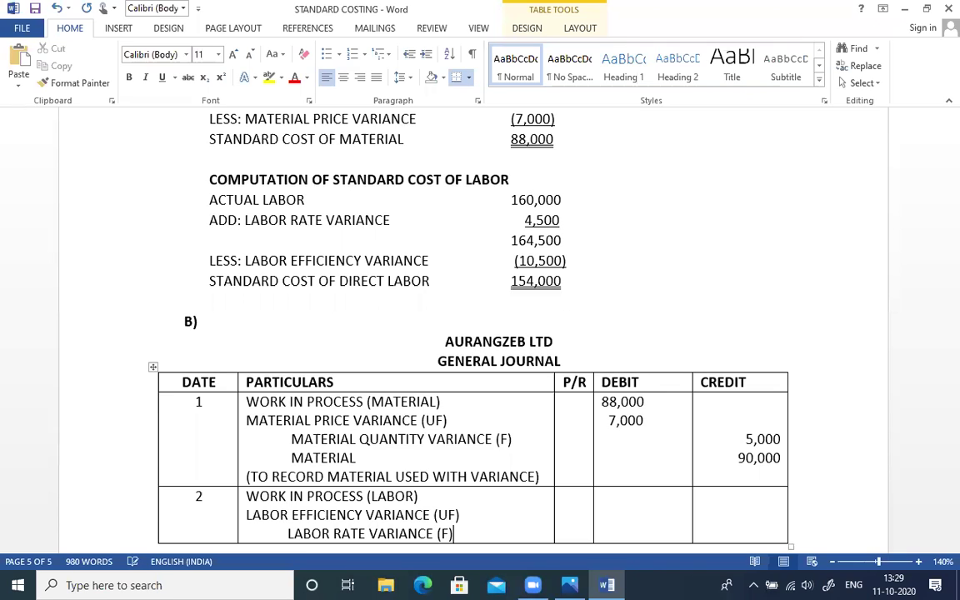
Add an indented "ACCRUED PAYROLL" line below the labor rate variance in entry 2.
key(Return)
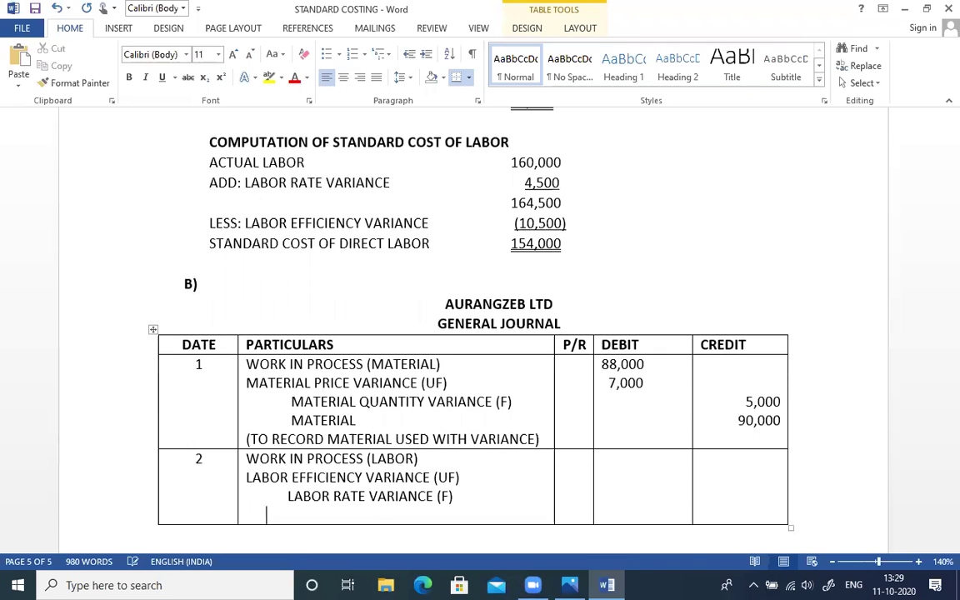
text(ACCRUED PA)
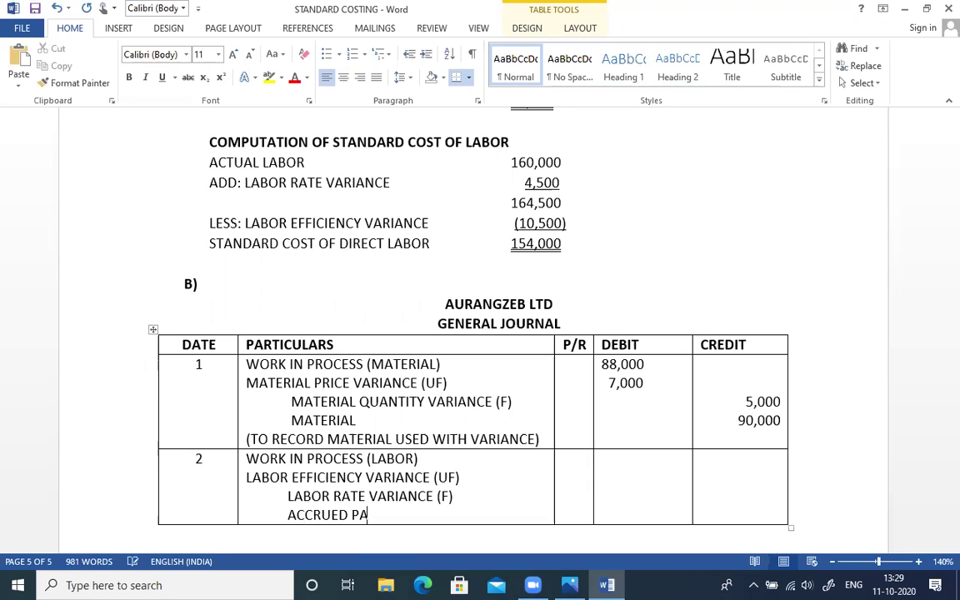
text(YROLL)
Write the narration "(TO RECORD DIRECT LABOR WITH VARIANCE)" as the last line of entry 2's particulars.
key(Return)
text((TO RECOR)
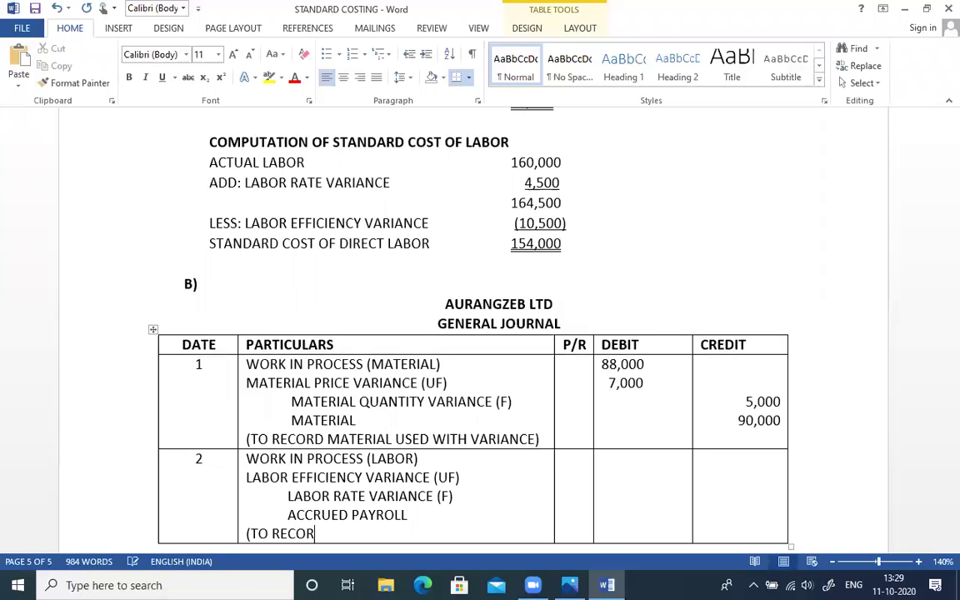
text(D DIRECT LA)
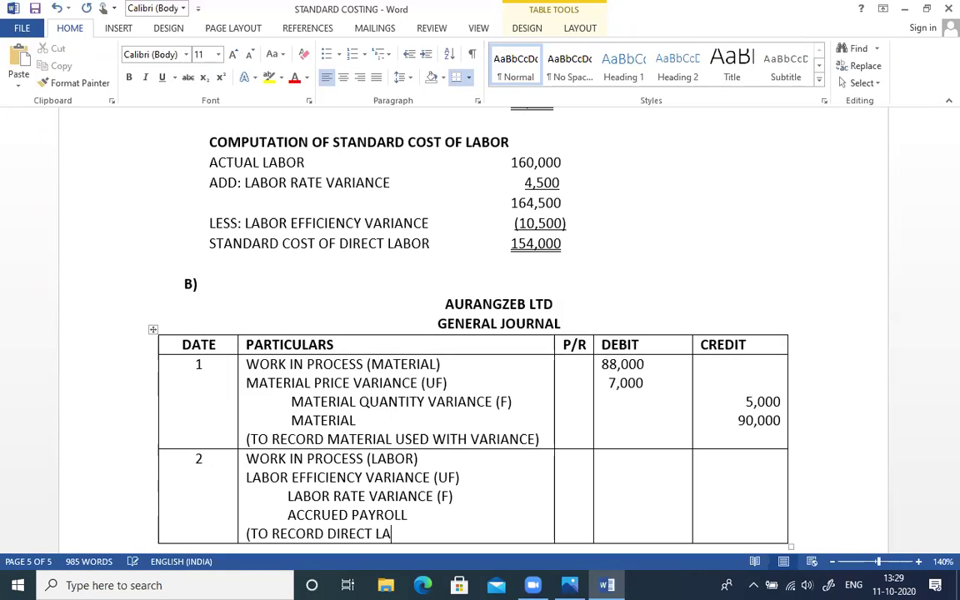
text(BOR ASSIGN)
key(BackSpace)
key(BackSpace)
key(BackSpace)
key(BackSpace)
key(BackSpace)
key(BackSpace)
text(WITH V)
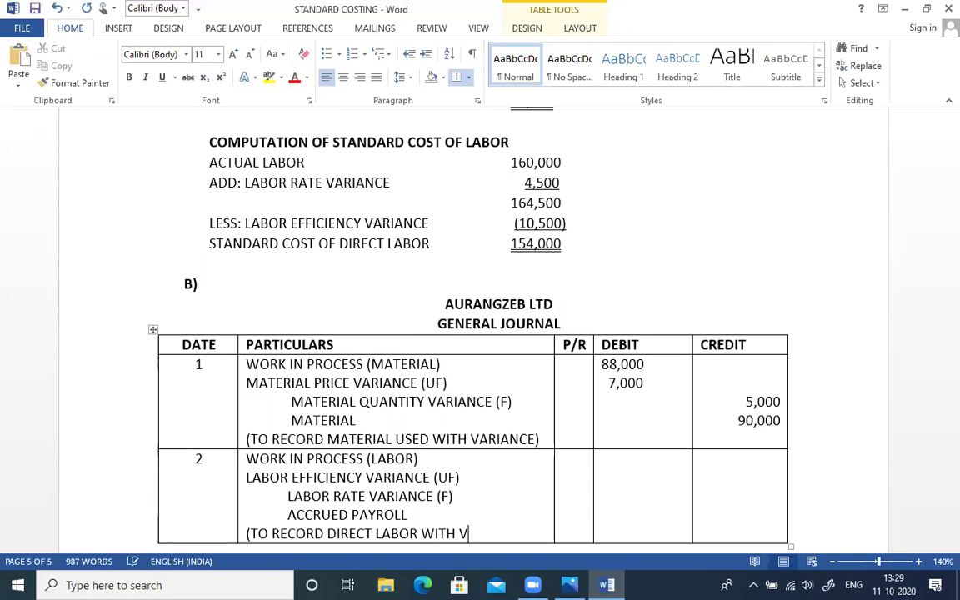
text(ARIANCE))
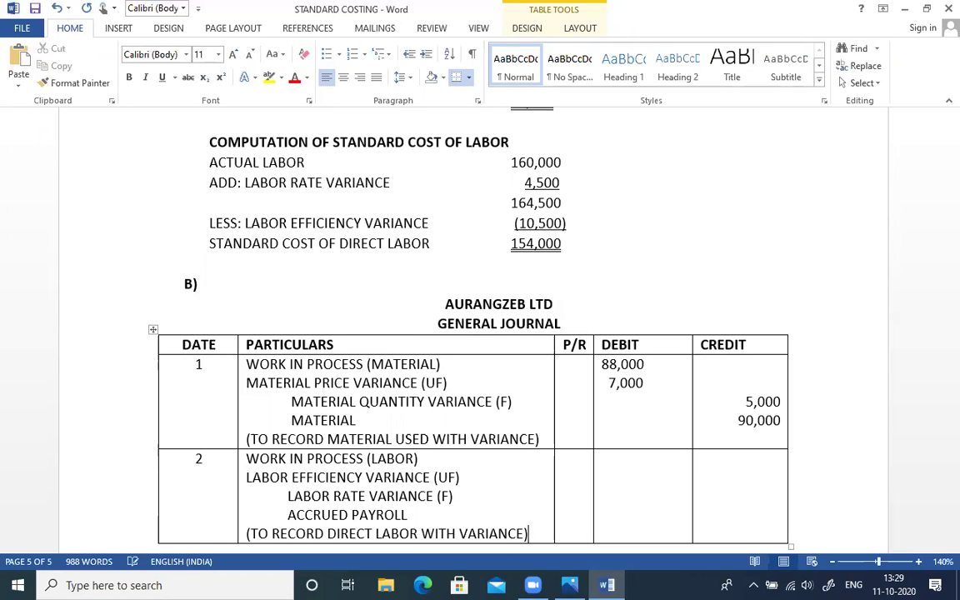
Enter the debits of entry 2: 154,000 for work in process and 10,500 for the labor efficiency variance.
key(Tab)
key(Tab)
text(154,000 )
text(  10,500)
Enter the credits of entry 2: 4,500 beside the labor rate variance and 160,000 beside ACCRUED PAYROLL.
key(Tab)
key(Return)
key(Return)
text(4,500)
key(Return)
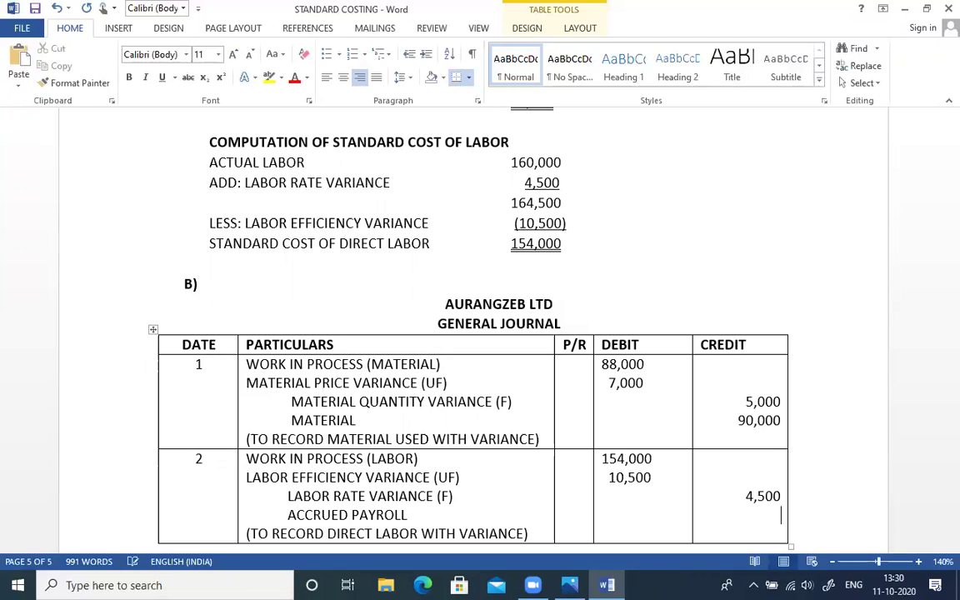
text(160,000)
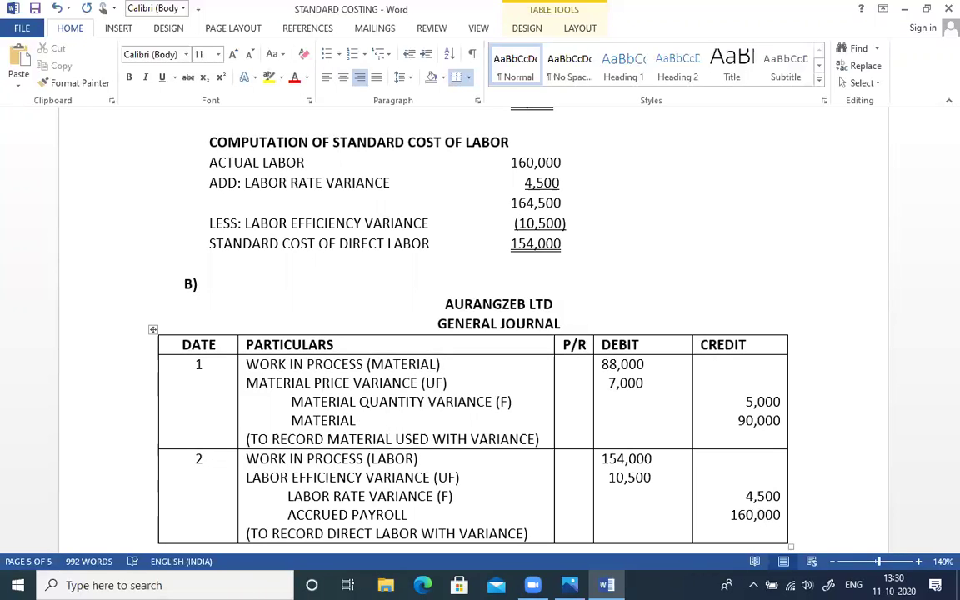
Add a new row to the general journal, number it 3 and go to its particulars cell.
key(Tab)
scroll(364, 444, down, 5)
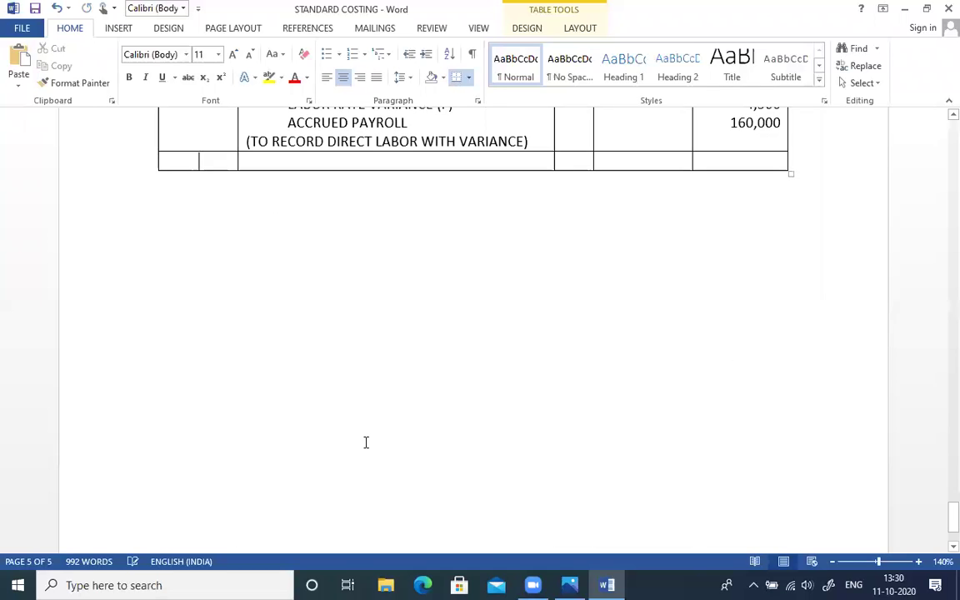
scroll(365, 443, up, 3)
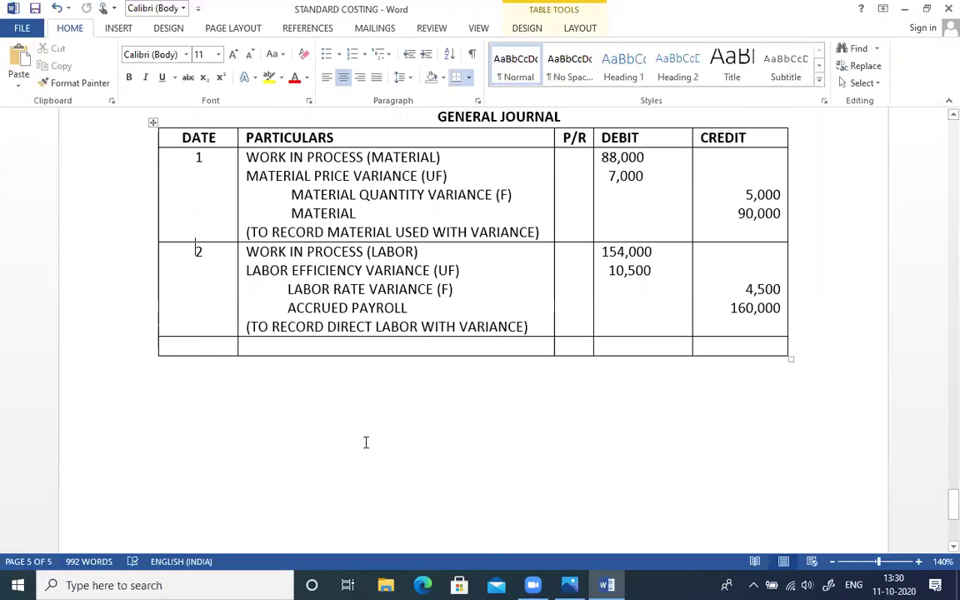
key(Down)
key(Up)
text(3)
key(Tab)
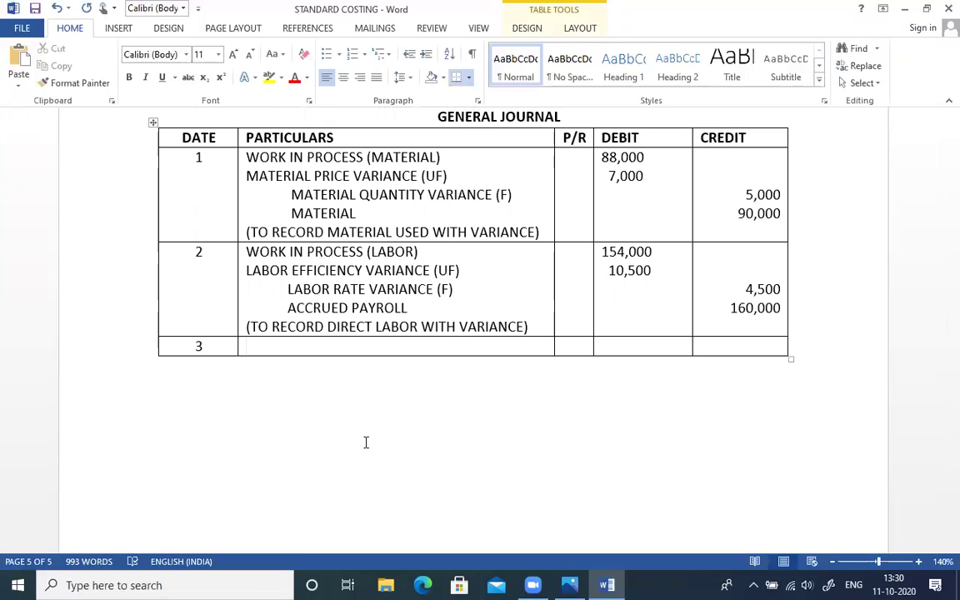
Enter "MATERIAL QUANTITY VARIANCE" and "LABOR RATE VARIANCE" as the first two particulars of entry 3.
text(MATERIAL C)
text(UANTITY BVA)
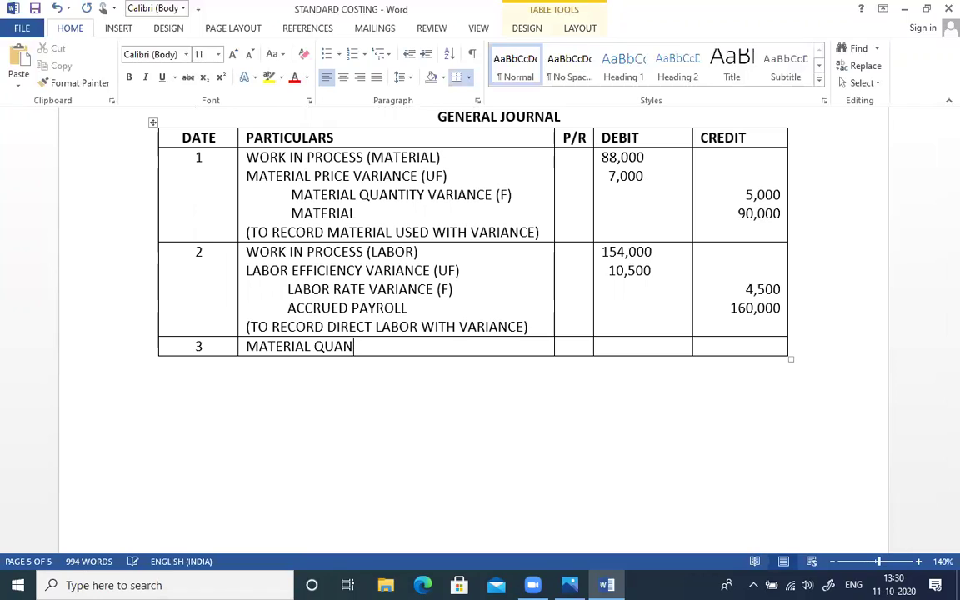
key(BackSpace)
key(BackSpace)
key(BackSpace)
text(VARIANCE)
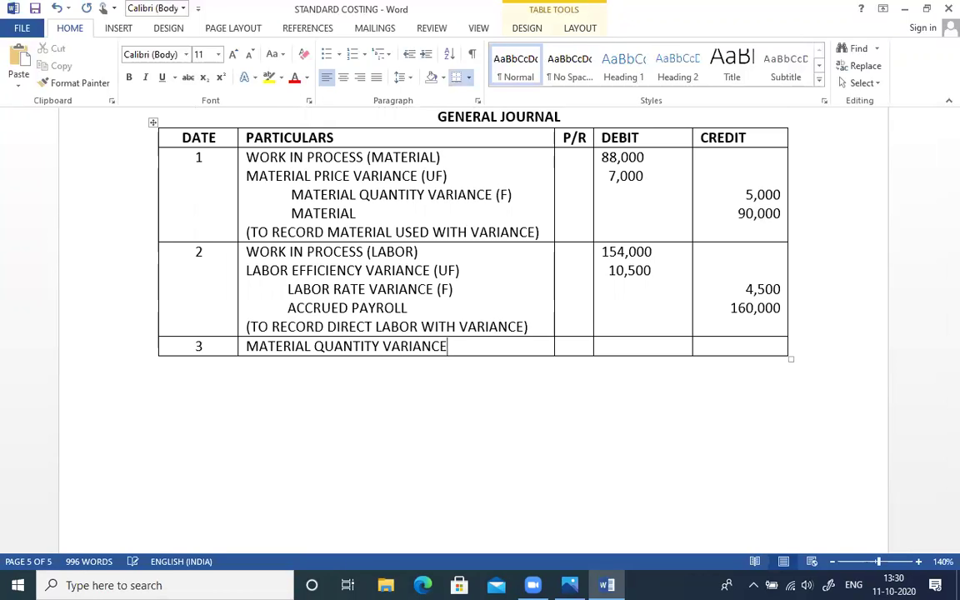
key(Return)
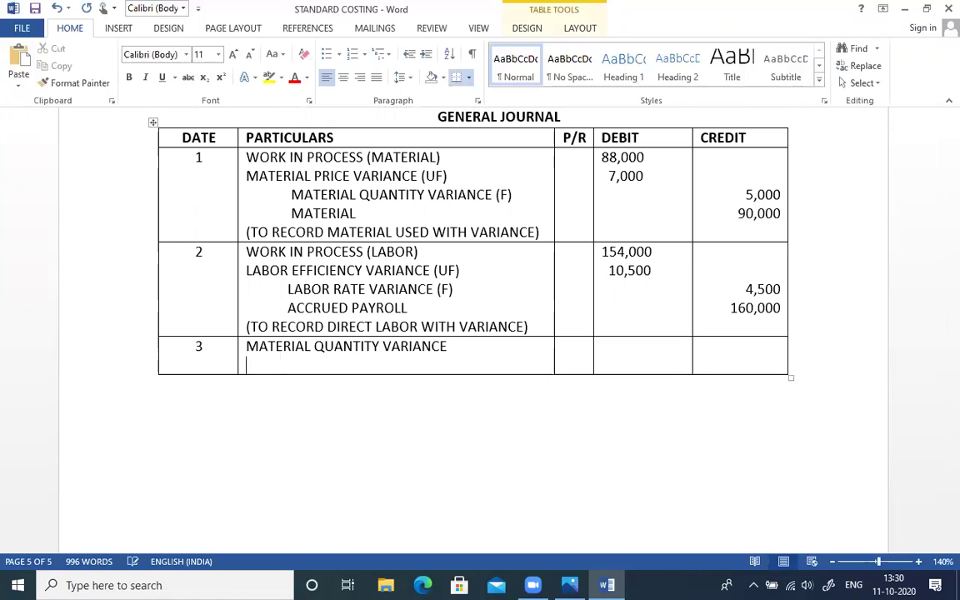
text(LABOR RATE)
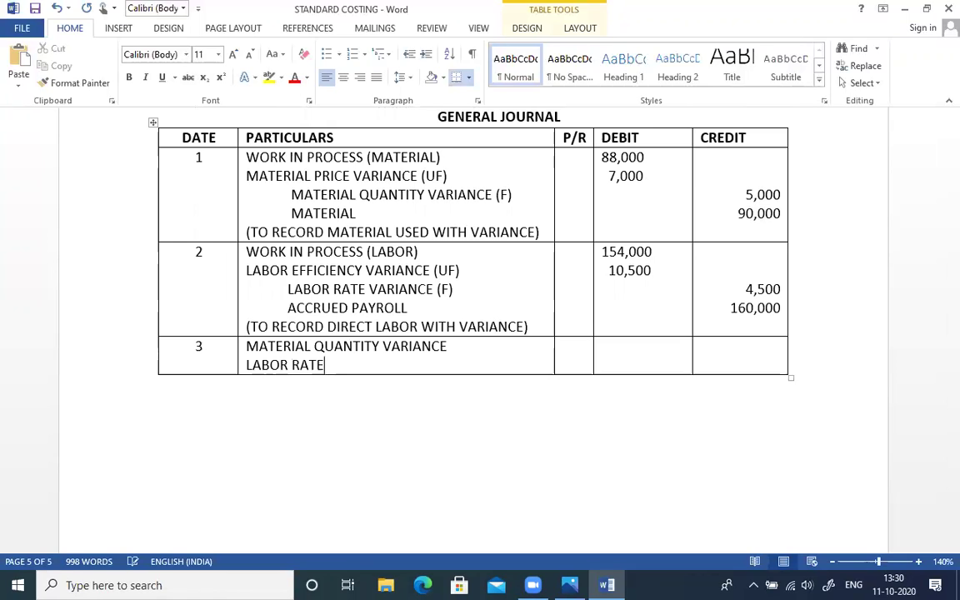
text( VAR)
key(BackSpace)
key(BackSpace)
text(VARIANCE)
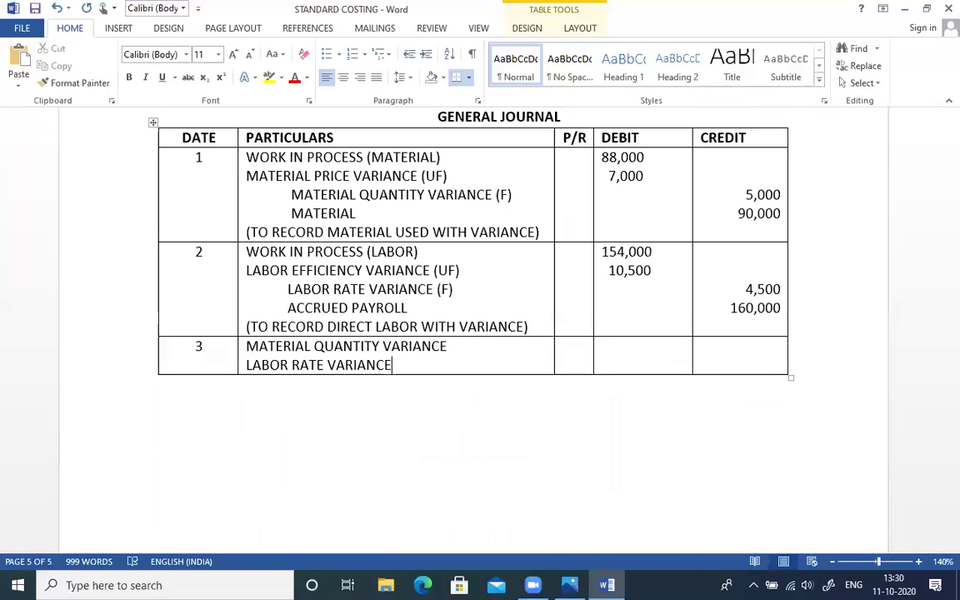
Leave one blank line in entry 3 and add indented "MATERIAL PRICE VARIANCE" and "LABOR EFFICIENCY VARIANCE" lines.
key(Return)
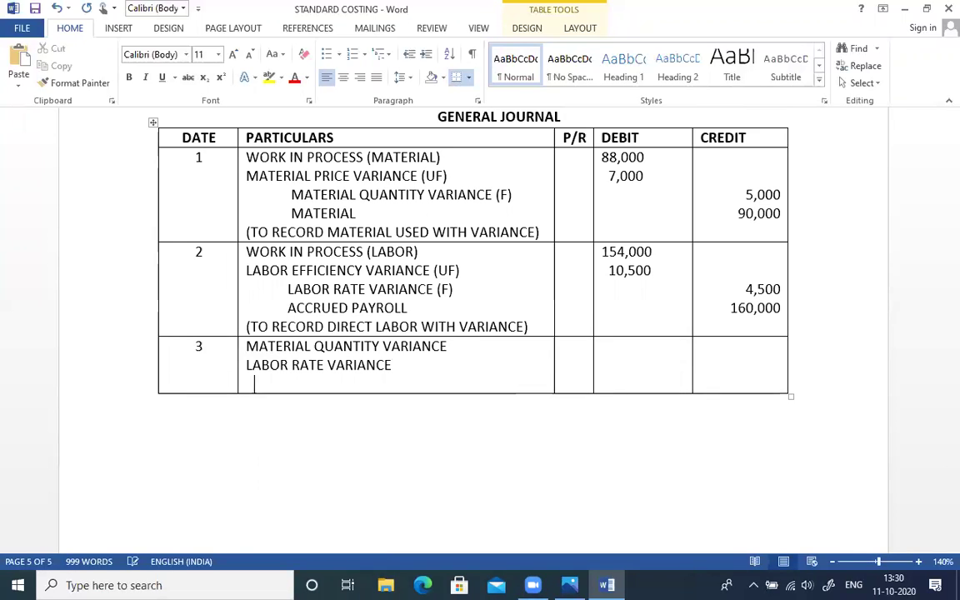
key(Return)
key(Tab)
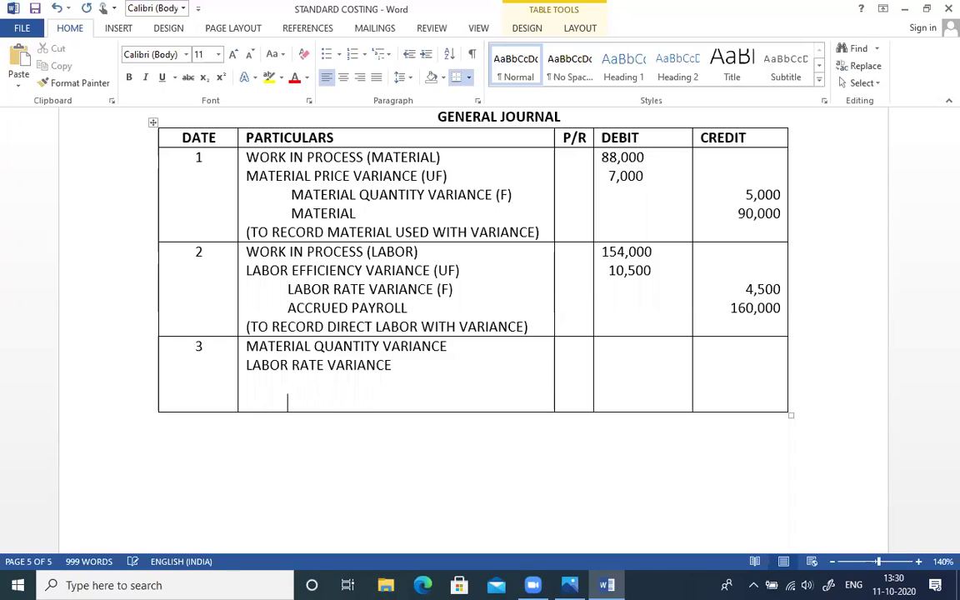
text(MATERIAL PRICE V)
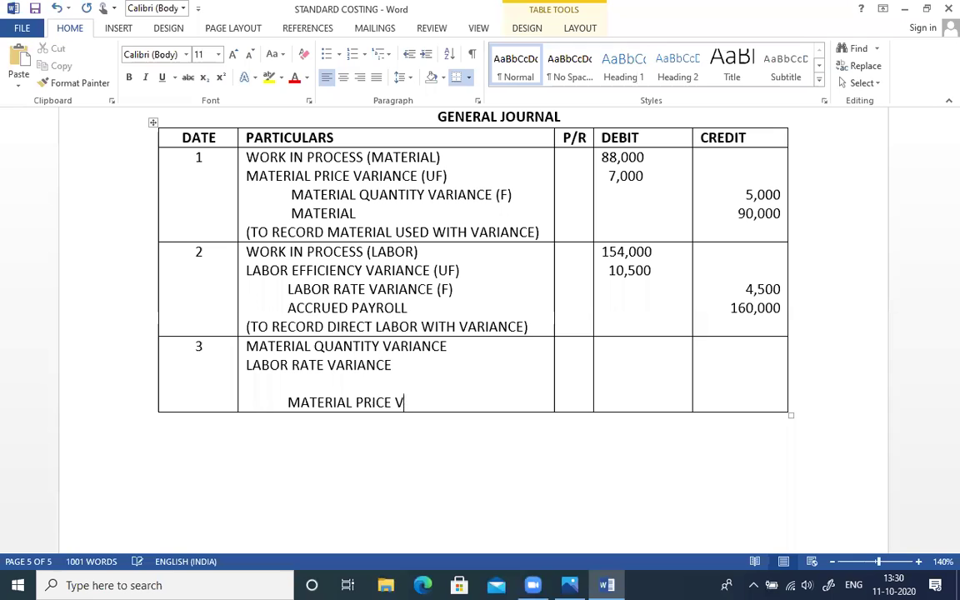
text(ARIANCE)
key(Return)
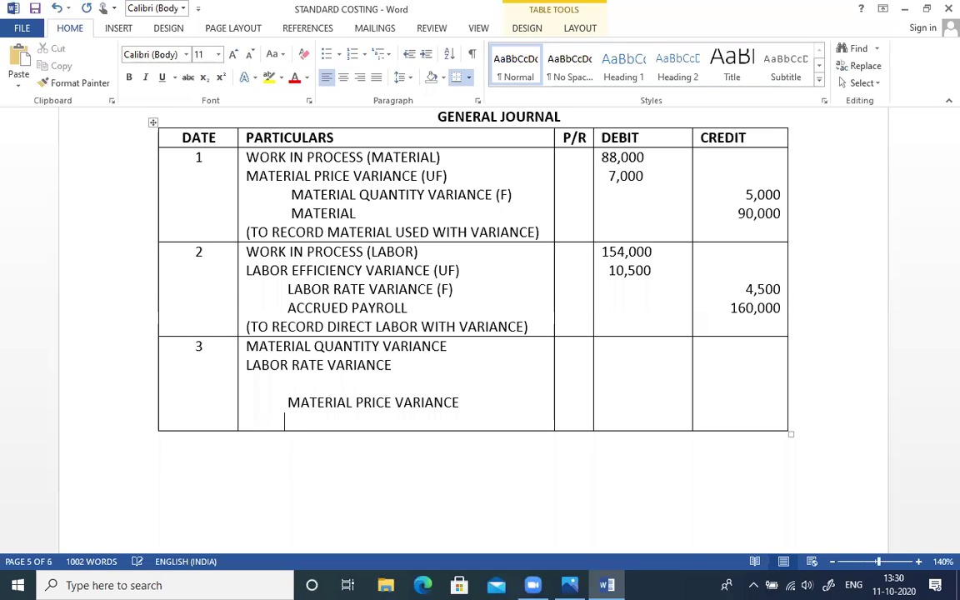
text(LABOR EFFICIENCY)
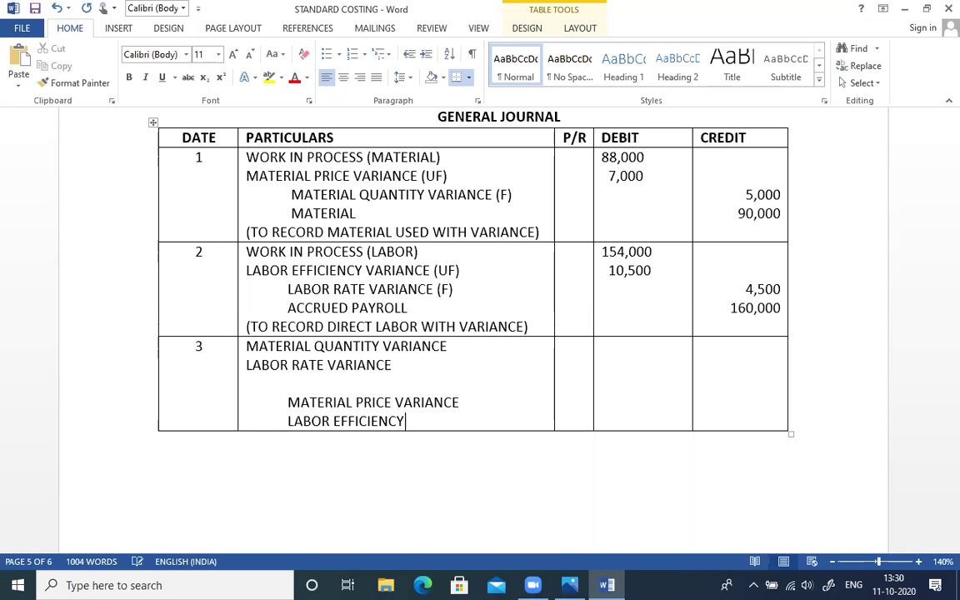
text( VARIANCE)
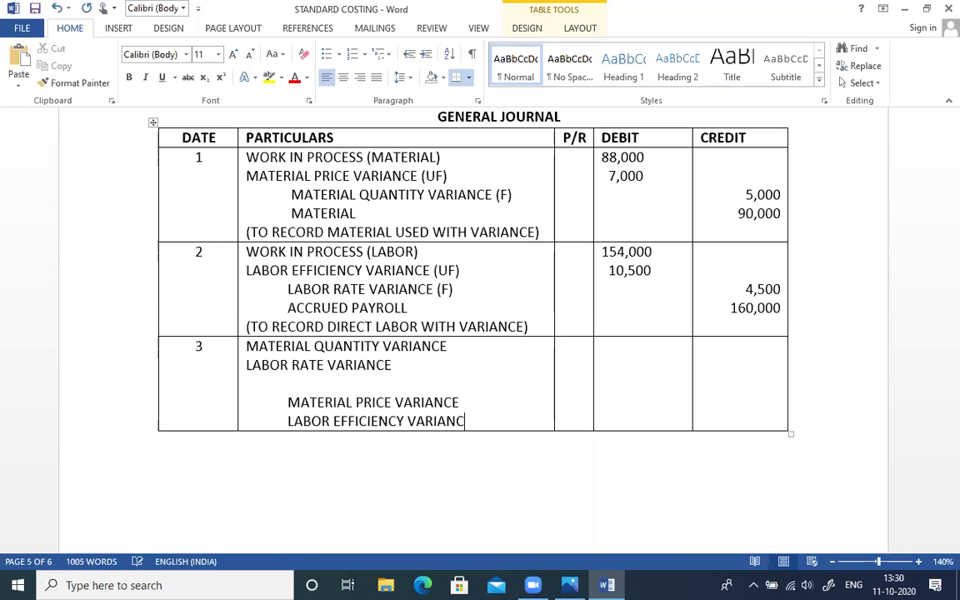
Enter the debits of entry 3: 5,000 for the material quantity variance and 4,500 for the labor rate variance.
key(Up)
key(Up)
key(Up)
key(Up)
key(Tab)
key(Tab)
text(5,000)
key(Left)
key(Left)
key(Right)
key(Right)
key(Right)
key(Right)
key(Right)
key(Return)
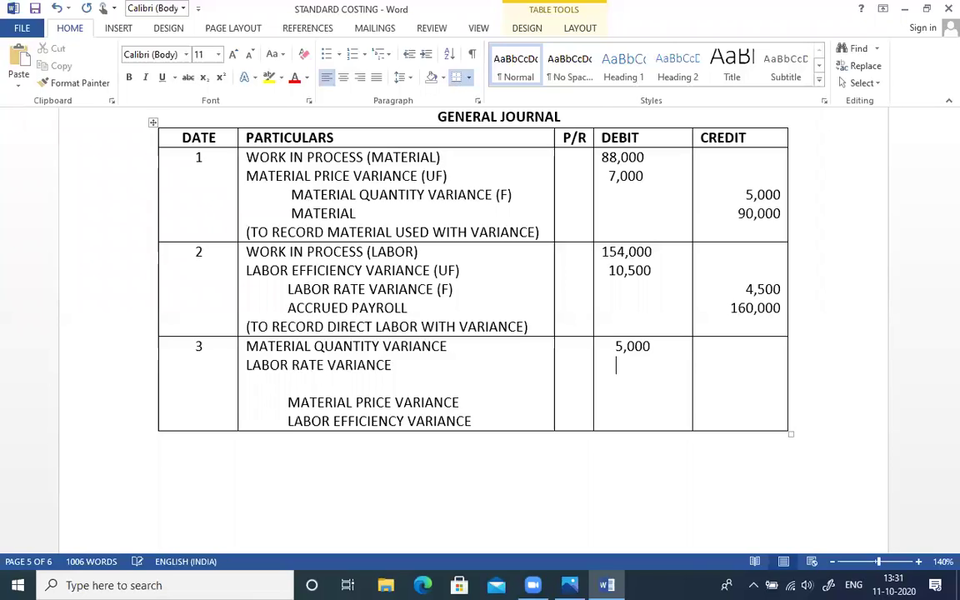
text(4,500)
Enter the credits of entry 3: 7,000 beside the material price variance and 10,500 beside the labor efficiency variance.
key(Tab)
key(Down)
key(Down)
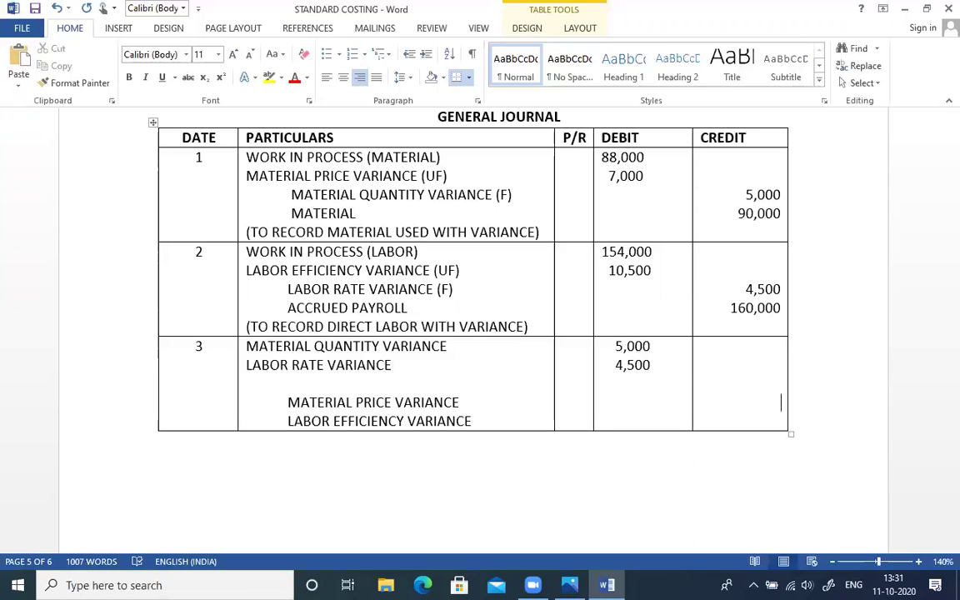
key(Down)
text(7,000)
key(Down)
text(10,500)
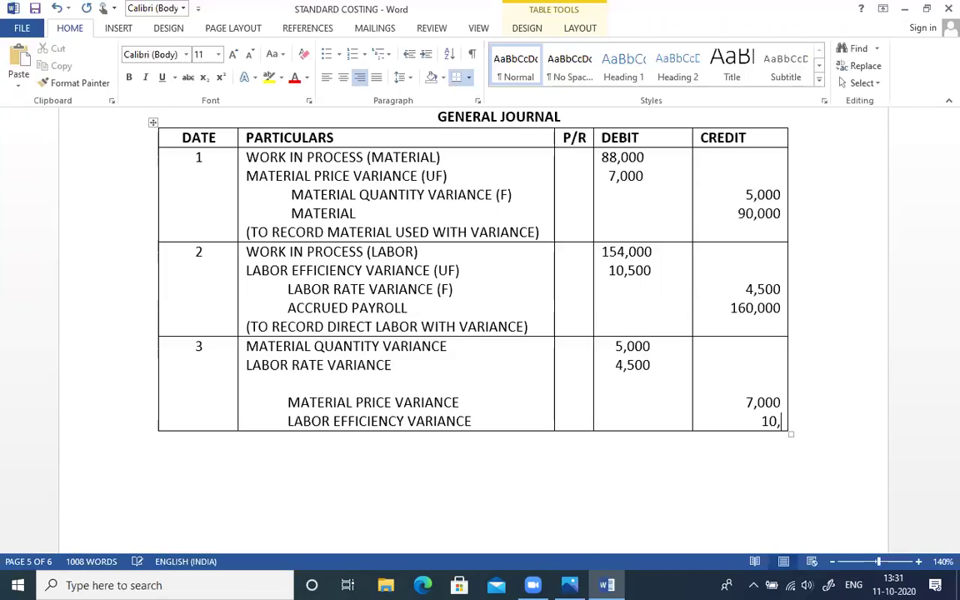
Write the narration "(TO CLOSE THE VARIANCES)" on a new line at the end of entry 3's particulars.
key(shift+Tab)
key(shift+Tab)
key(shift+Tab)
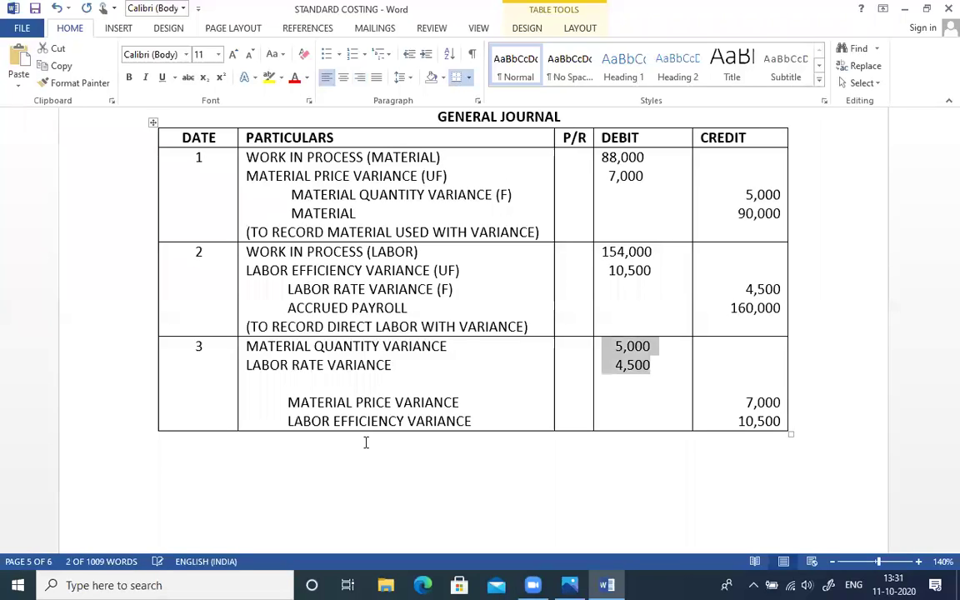
key(Right)
key(Return)
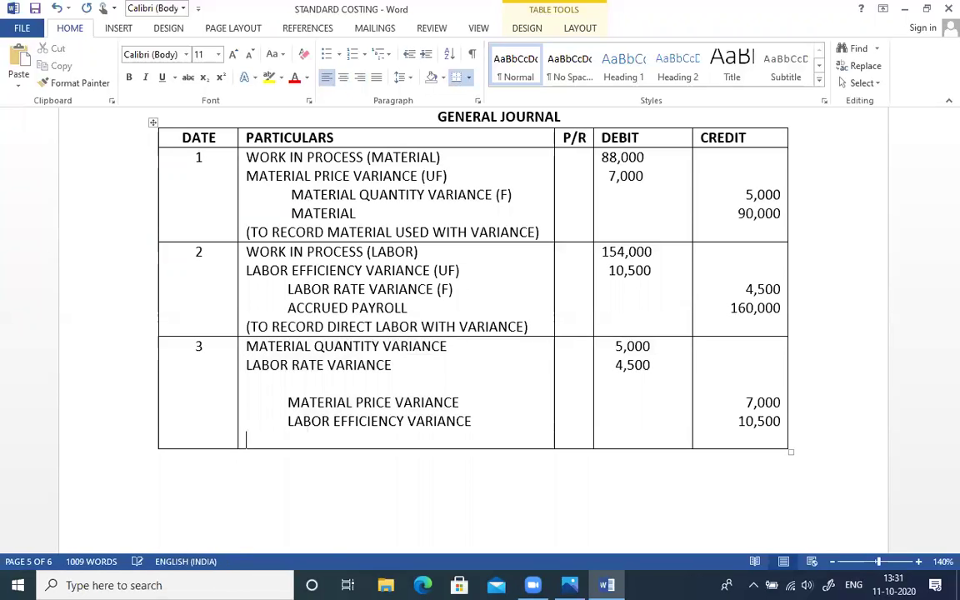
text((TO C)
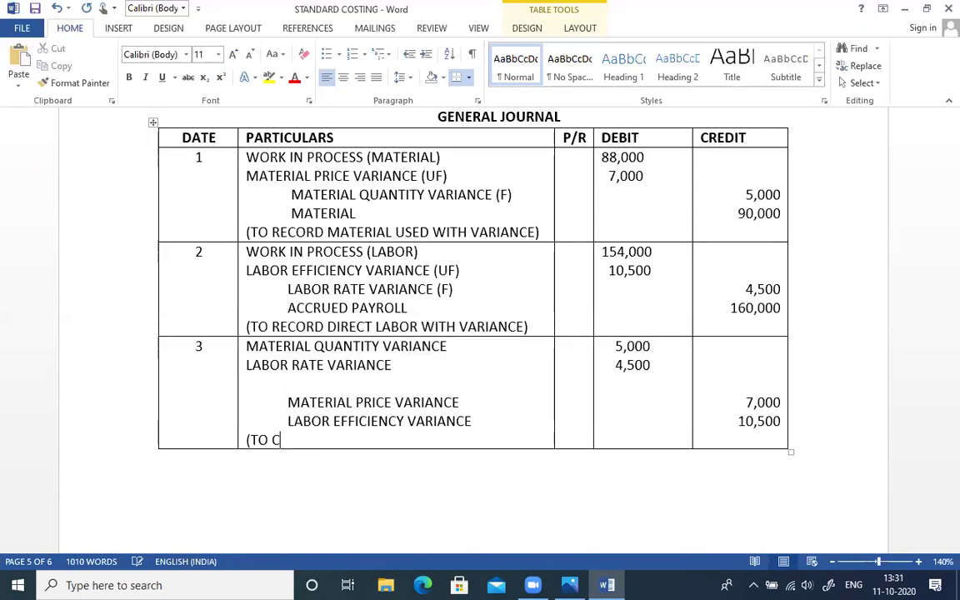
text(LOSE ALL)
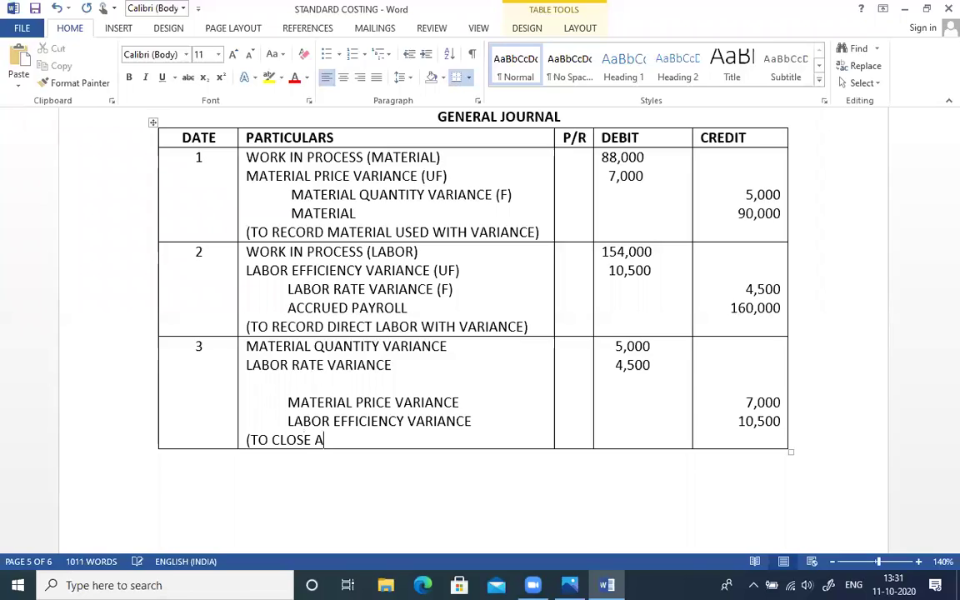
key(BackSpace)
key(BackSpace)
key(BackSpace)
text(THE VARIANCES))
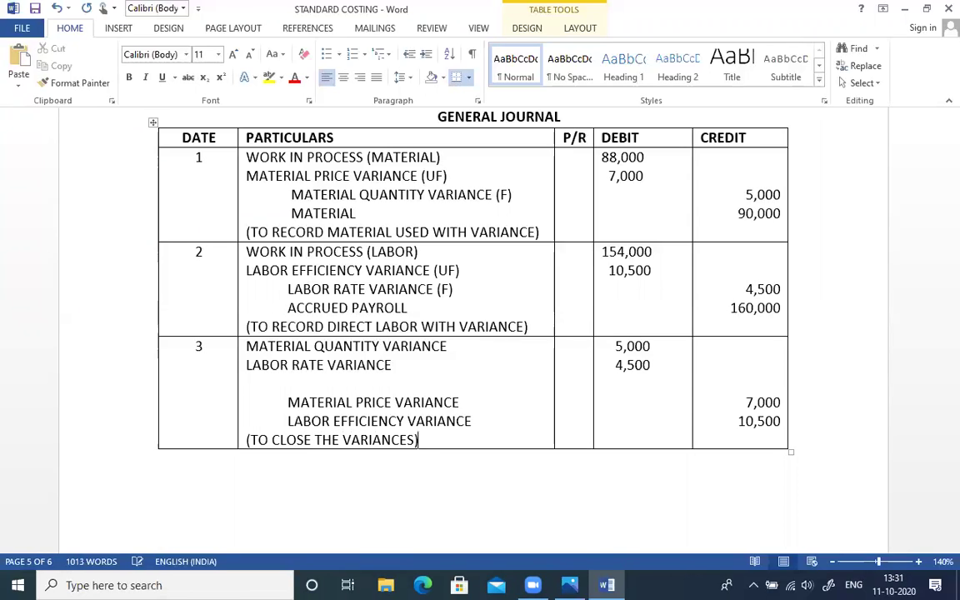
Extend entry 3's narration to "(TO CLOSE THE VARIANCES ACCOUNT)" and write "COST OF GOODS SOLD" without indentation on the entry's blank line.
text( ACCOUNT))
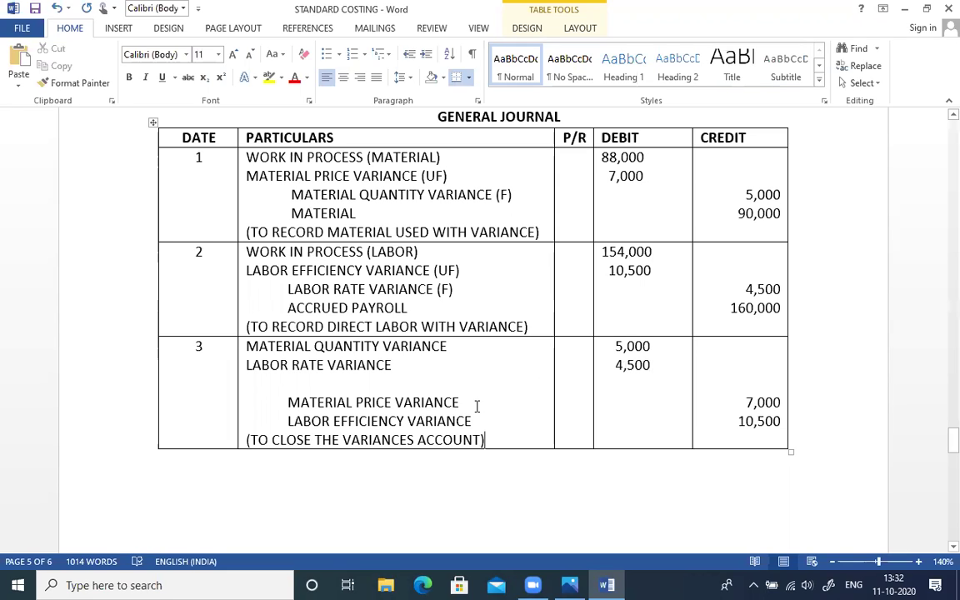
key(Up)
key(Up)
key(Up)
key(BackSpace)
key(BackSpace)
key(BackSpace)
key(BackSpace)
key(BackSpace)
key(BackSpace)
key(BackSpace)
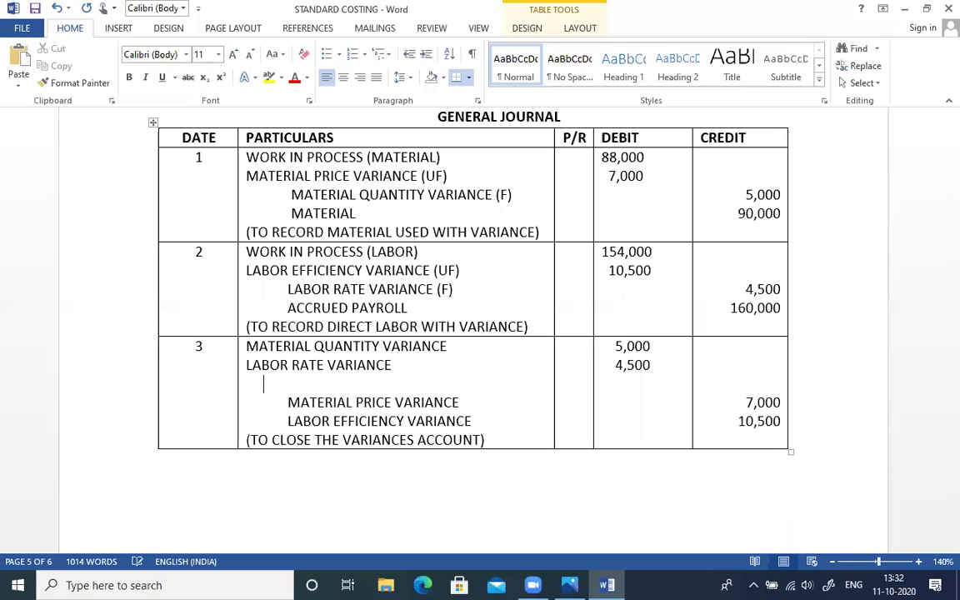
text(COST OF GOODS SOLD)
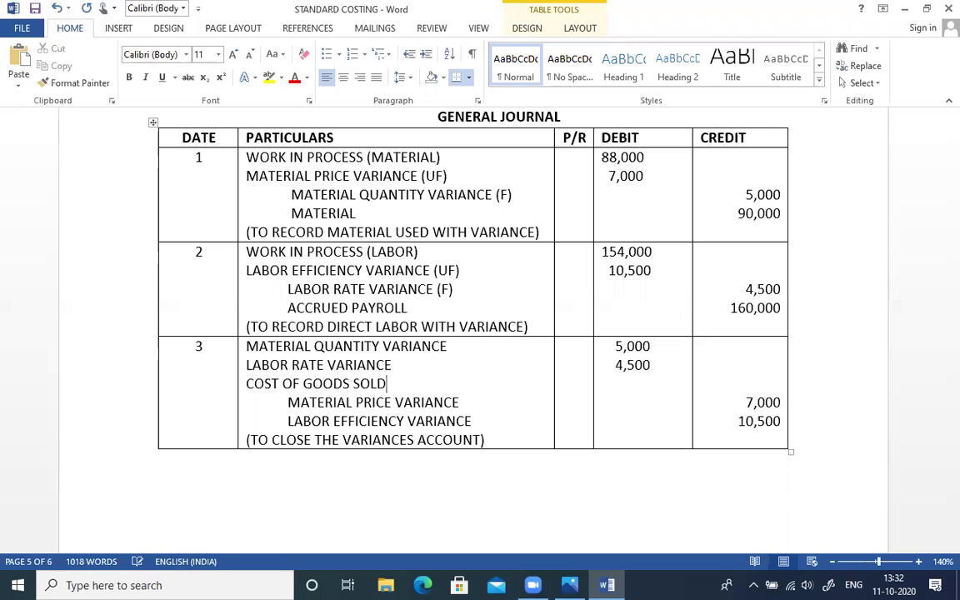
Enter a debit of 8,000 beside cost of goods sold in entry 3 and save the document.
key(Tab)
key(Tab)
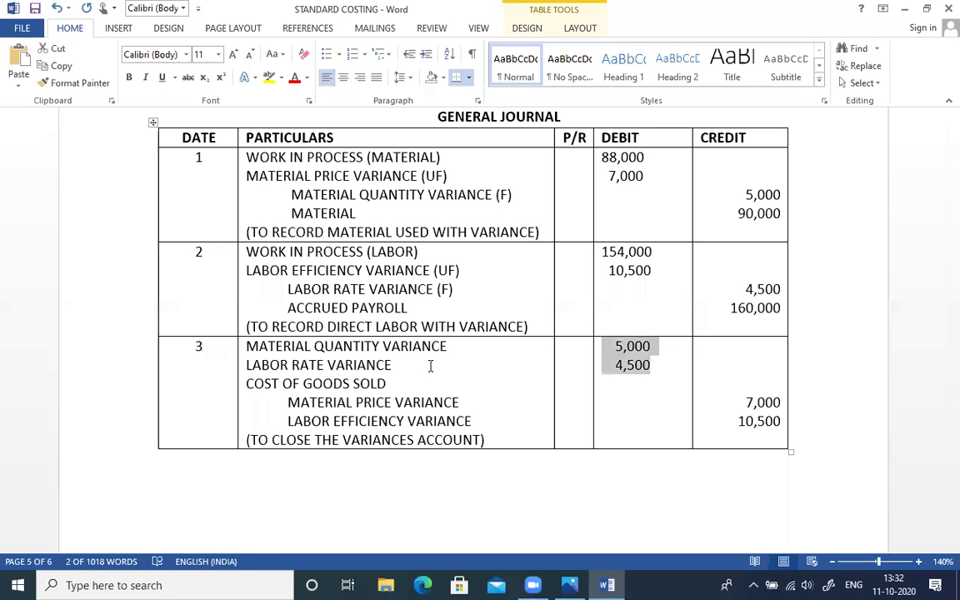
key(Right)
key(Down)
text(8,)
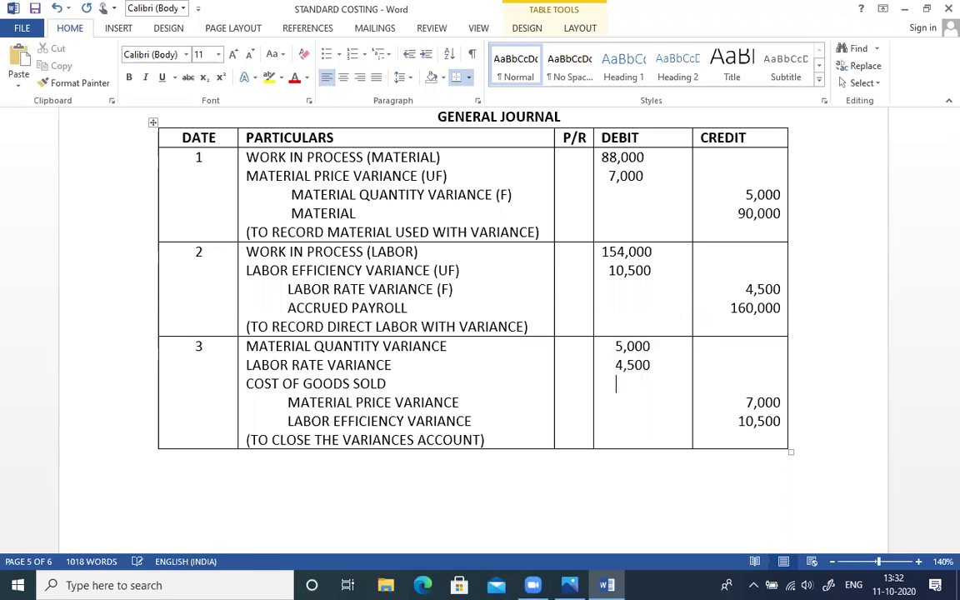
text(000)
key(ctrl+s)
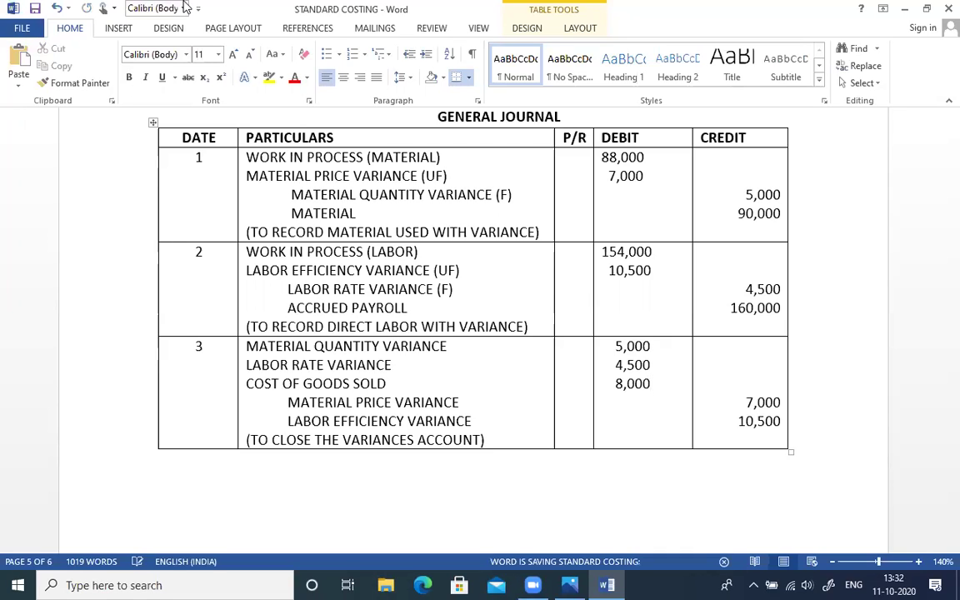